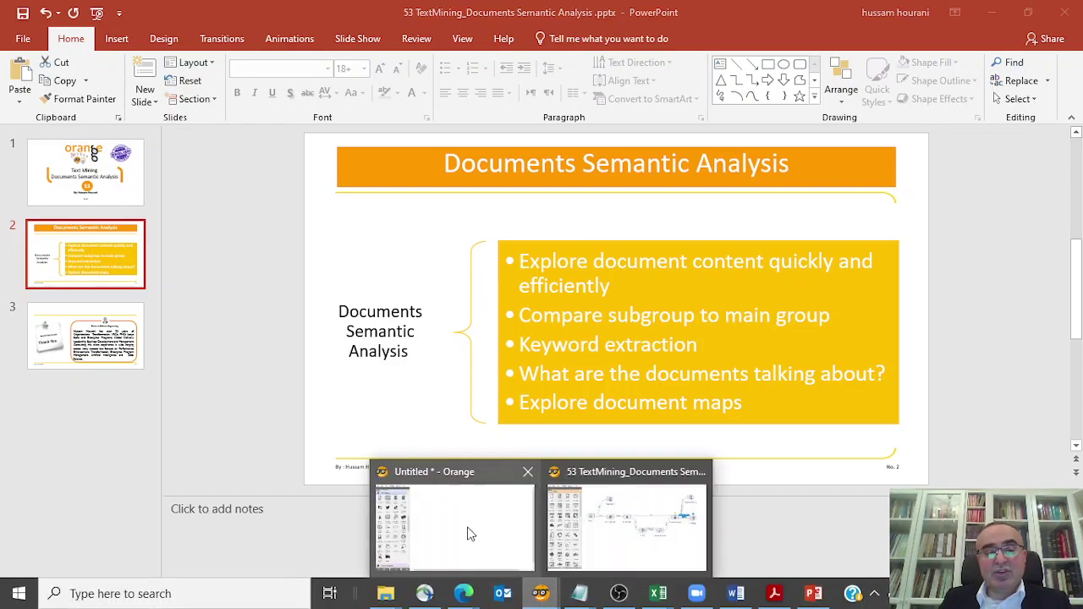
- Add a Corpus widget using Title as the title variable and only Content as the text feature, ignoring Abstract
{"action": "left_click", "coordinate": [466, 533]}
{"action": "left_click_drag", "start_coordinate": [27, 118], "coordinate": [351, 209]}
{"action": "double_click", "coordinate": [351, 210]}
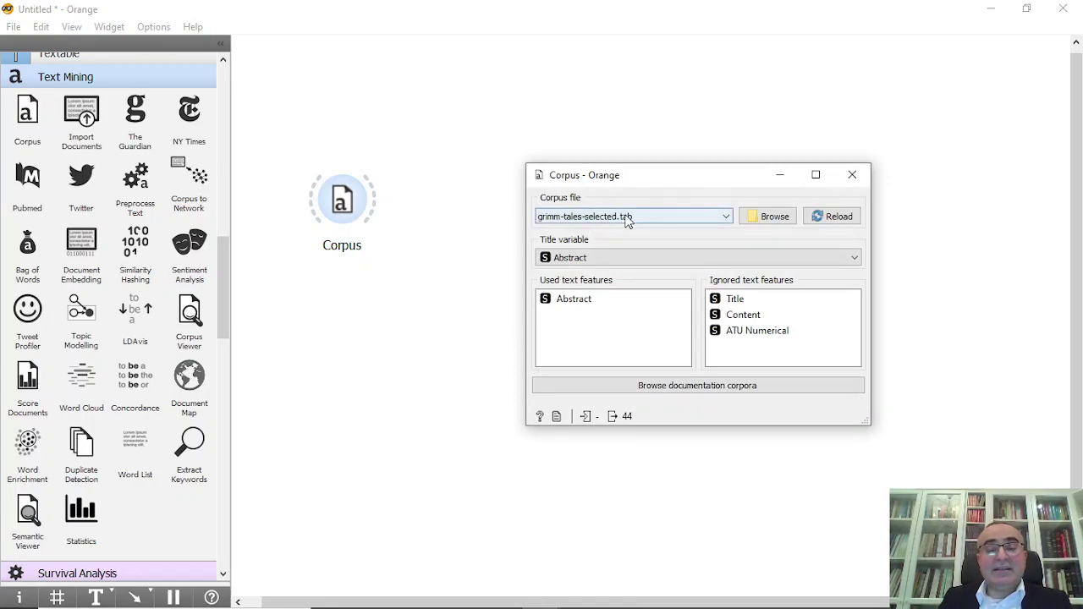
{"action": "left_click_drag", "start_coordinate": [627, 183], "coordinate": [505, 132]}
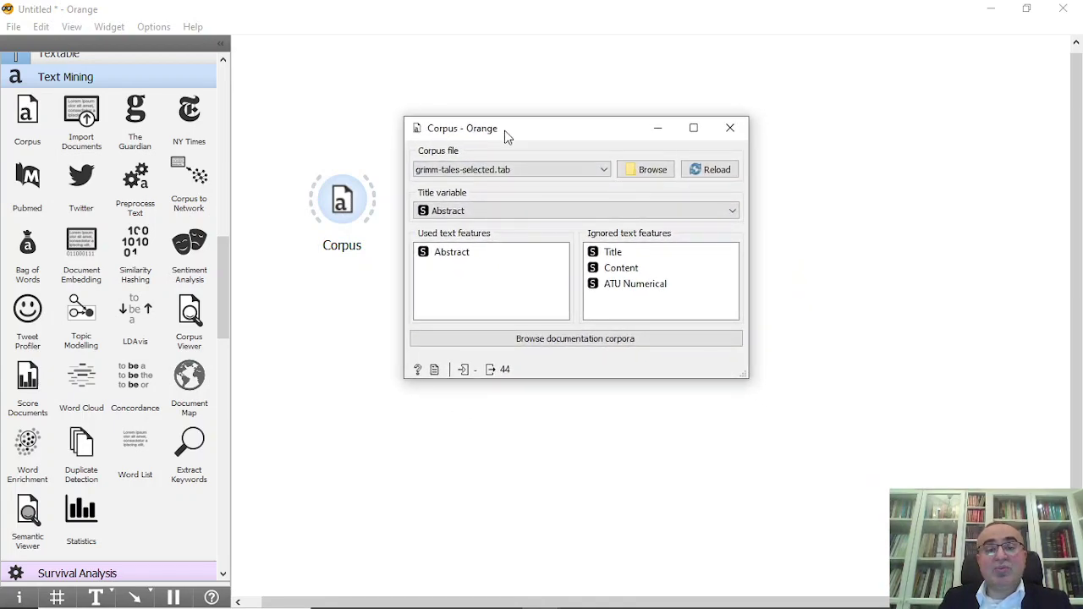
{"action": "left_click", "coordinate": [464, 212]}
{"action": "left_click", "coordinate": [465, 251]}
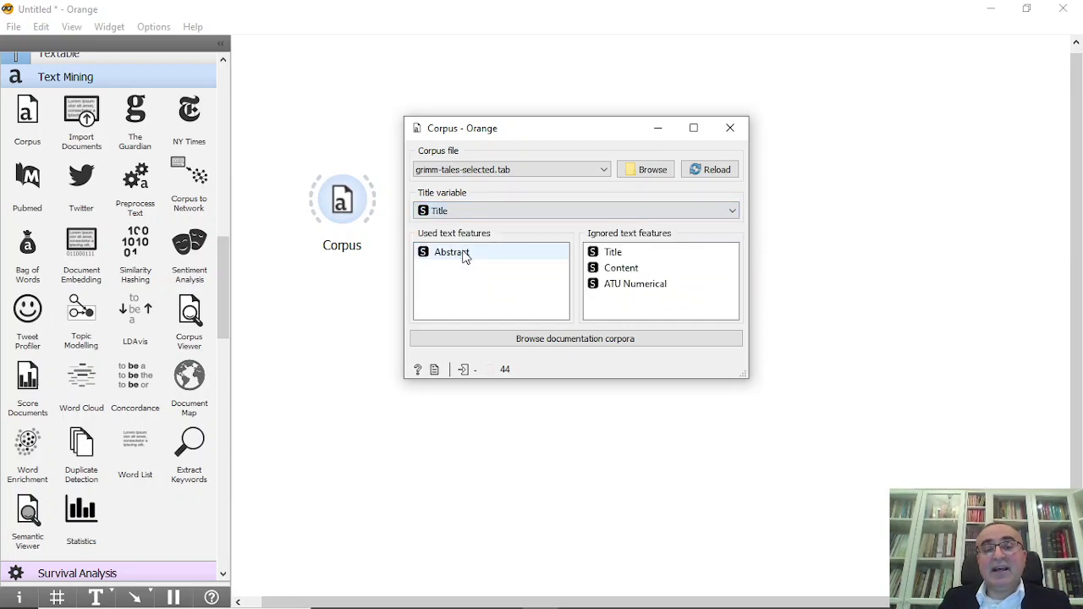
{"action": "left_click_drag", "start_coordinate": [466, 253], "coordinate": [486, 280]}
{"action": "left_click", "coordinate": [626, 270]}
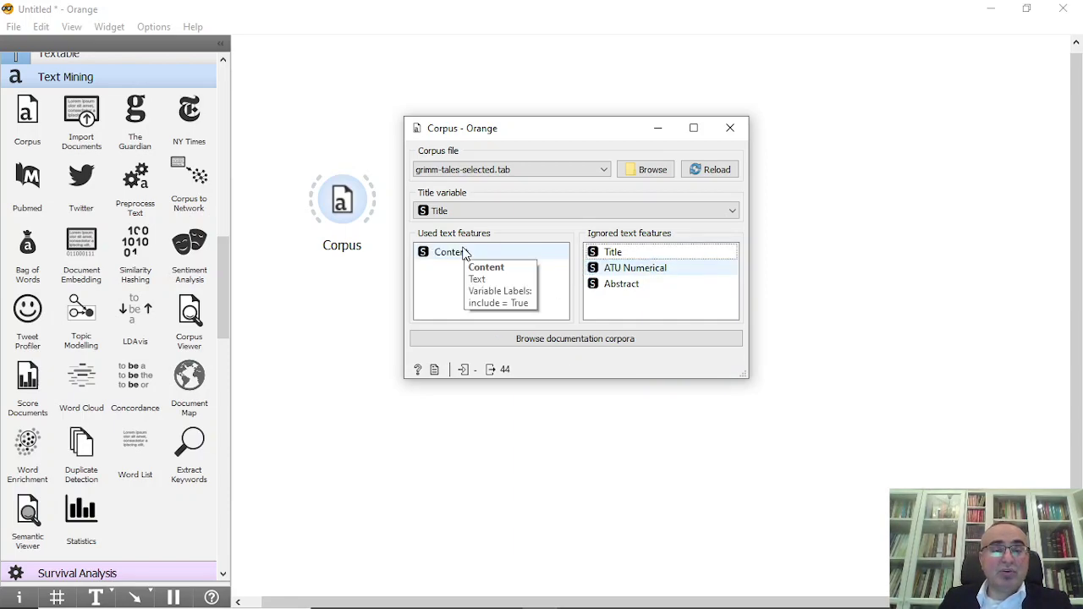
- Link a Corpus Viewer widget to the Corpus widget via the 'cor' search
{"action": "left_click", "coordinate": [730, 128]}
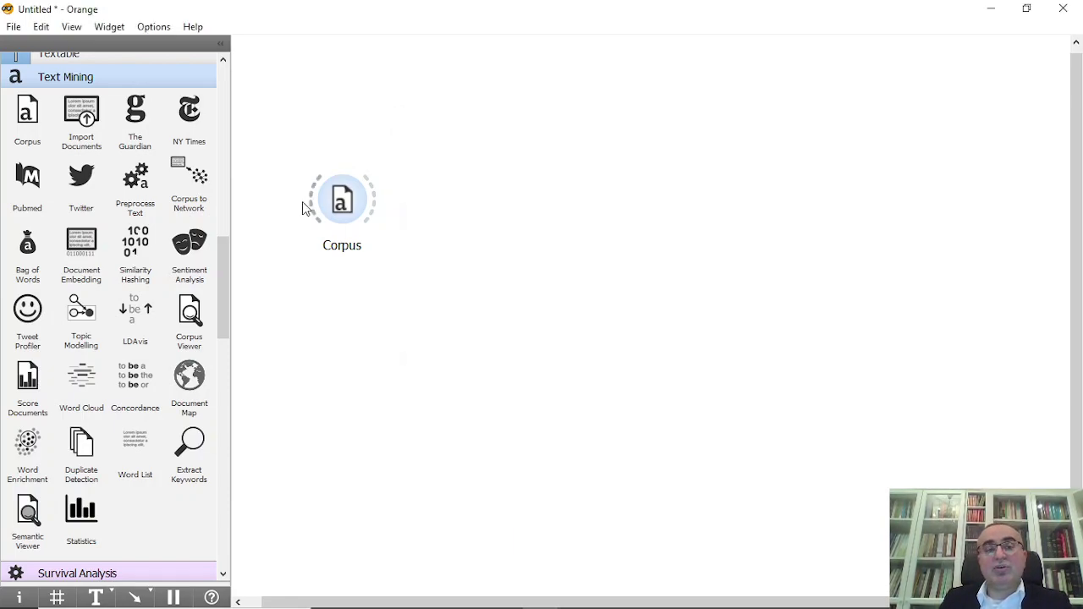
{"action": "left_click_drag", "start_coordinate": [342, 207], "coordinate": [415, 88]}
{"action": "type", "text": "cor"}
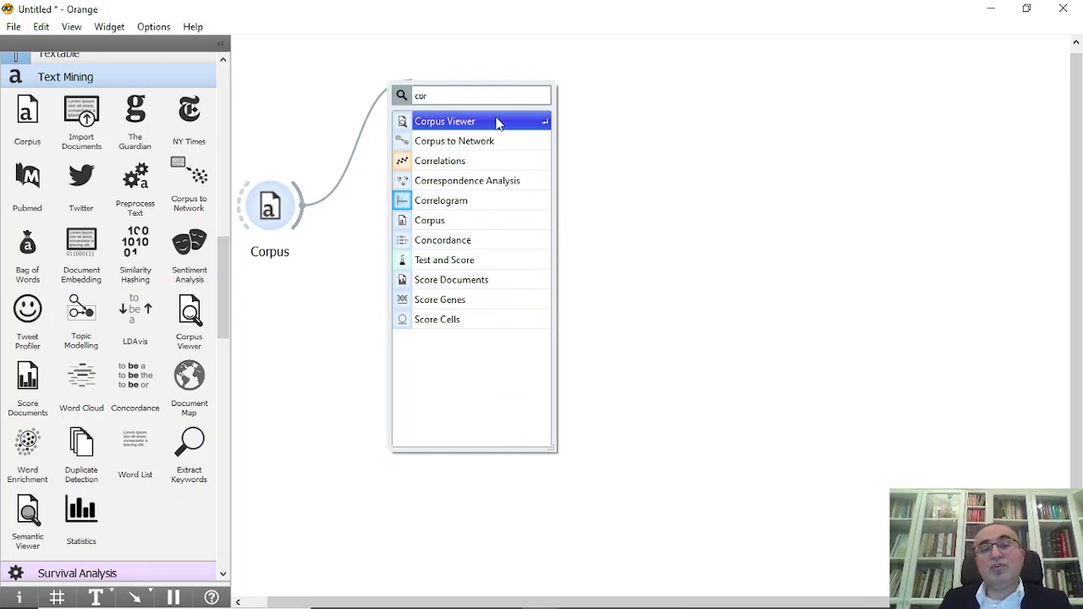
{"action": "left_click", "coordinate": [498, 123]}
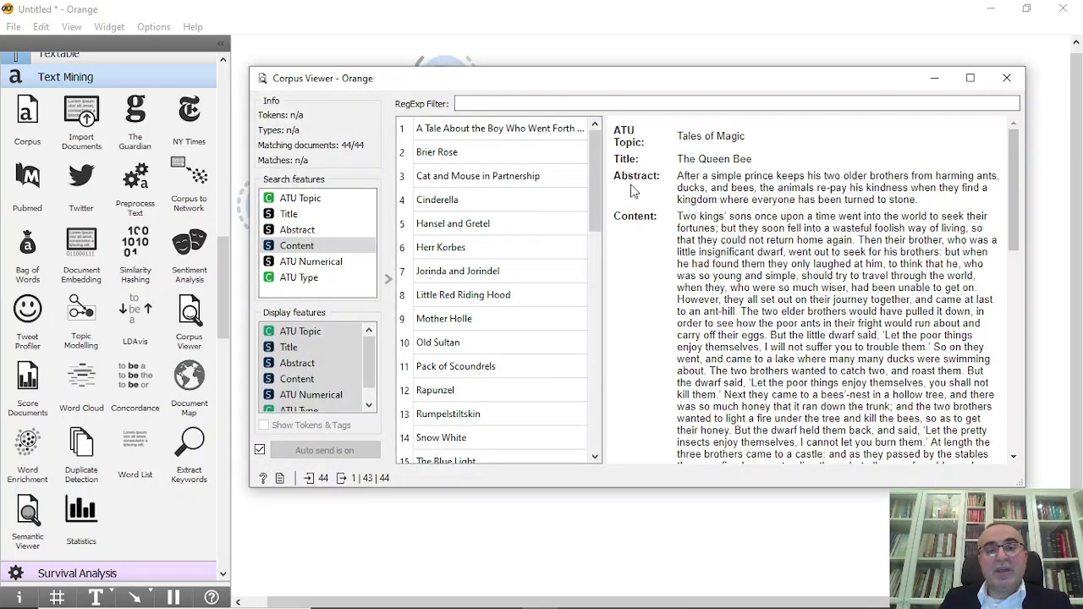
{"action": "left_click_drag", "start_coordinate": [594, 169], "coordinate": [590, 200]}
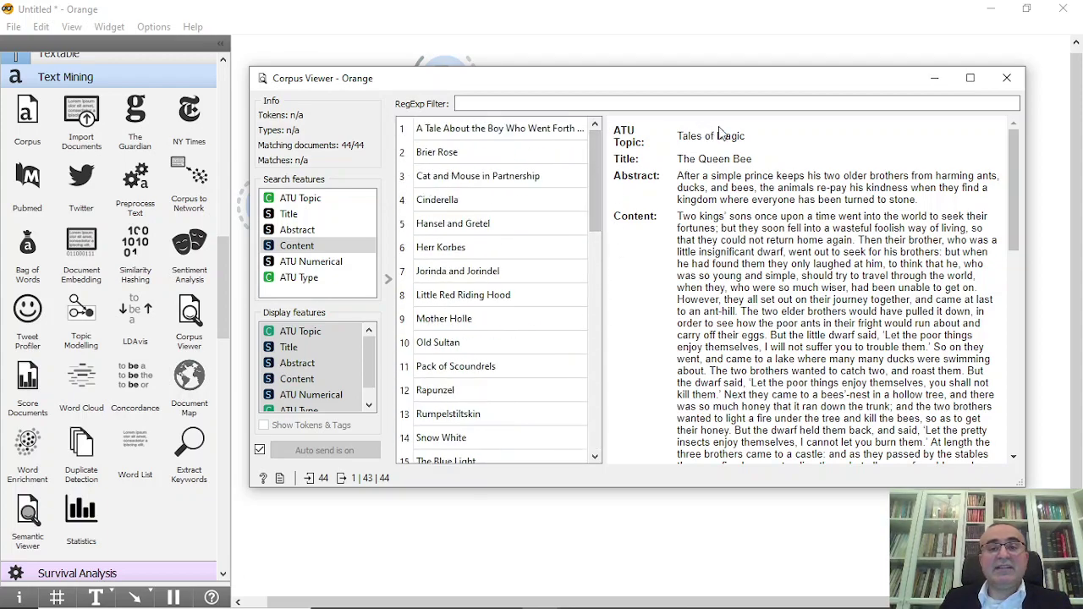
- Browse the Brier Rose, Cat and Mouse in Partnership and Cinderella tales in the viewer
{"action": "left_click", "coordinate": [500, 152]}
{"action": "left_click", "coordinate": [500, 176]}
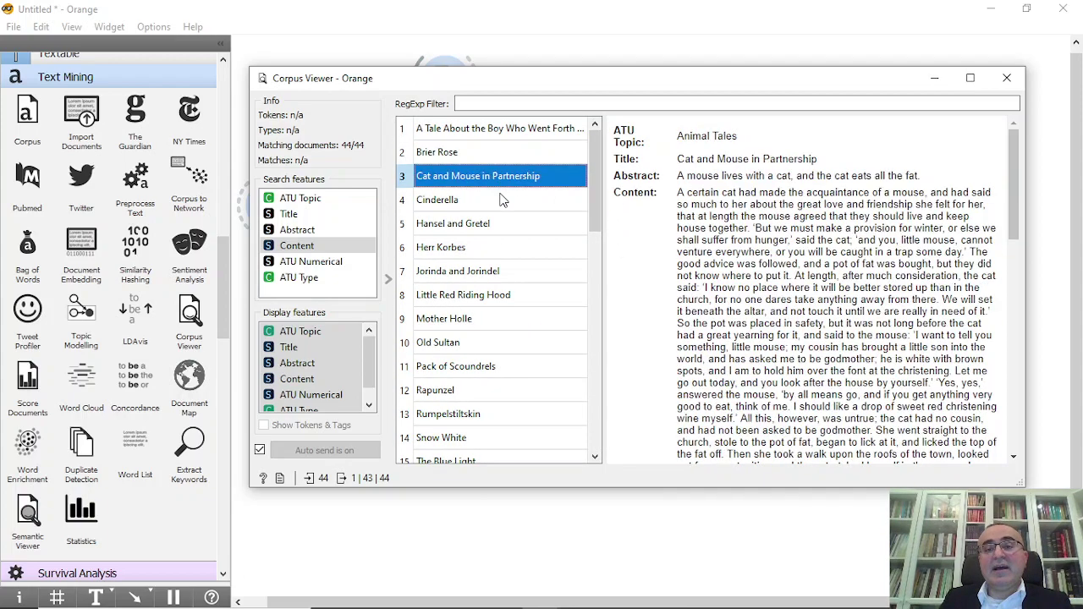
{"action": "left_click", "coordinate": [499, 199]}
{"action": "left_click", "coordinate": [496, 179]}
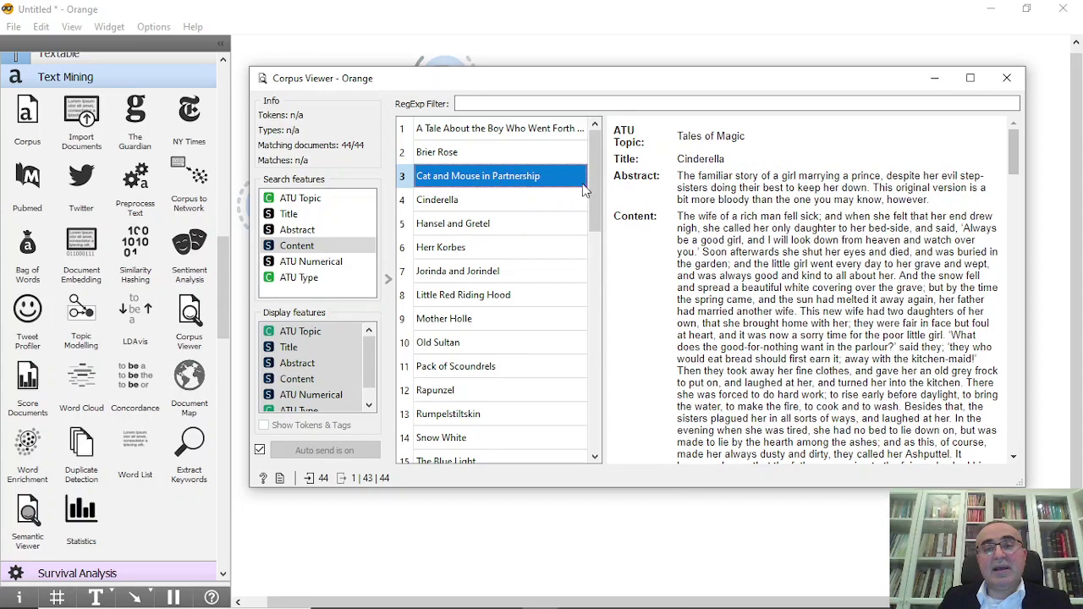
{"action": "left_click_drag", "start_coordinate": [740, 138], "coordinate": [682, 138]}
{"action": "left_click", "coordinate": [755, 240]}
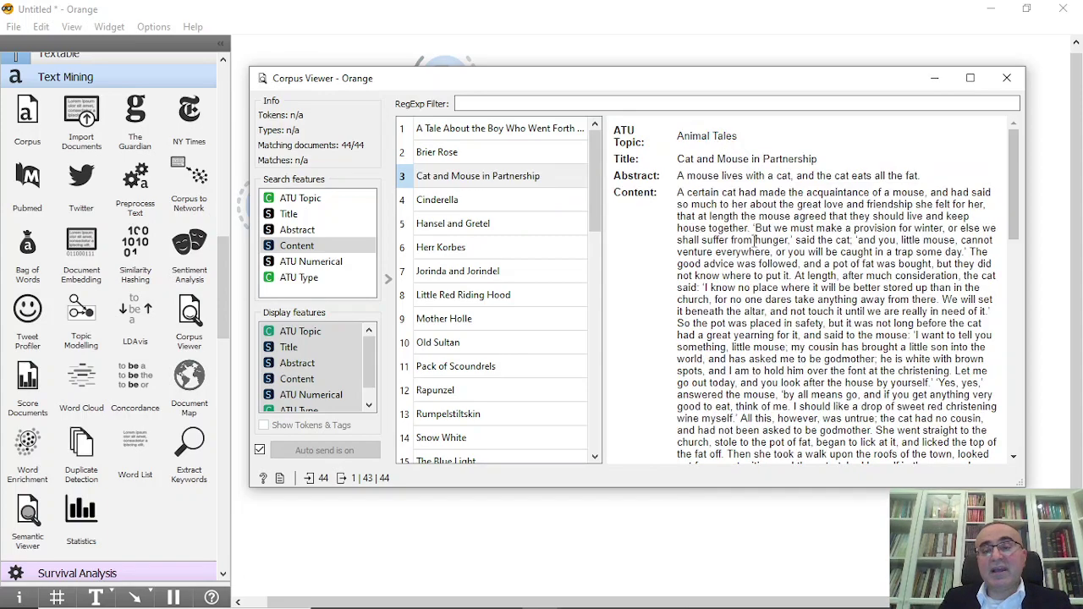
- Add a Preprocess Text widget fed from Corpus, found with the 'pre' search
{"action": "left_click", "coordinate": [1020, 79]}
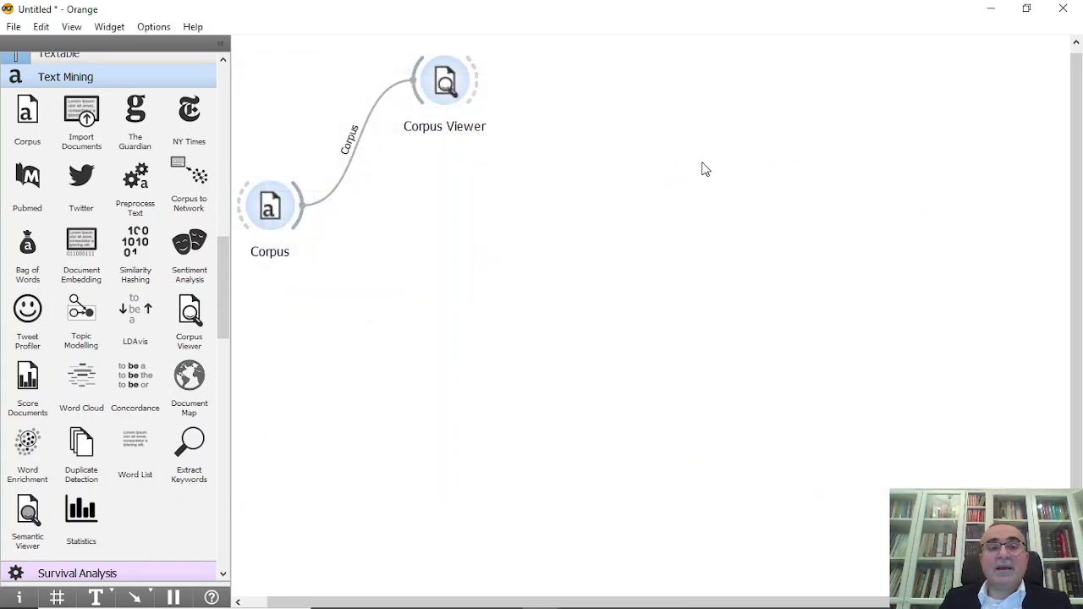
{"action": "left_click_drag", "start_coordinate": [302, 224], "coordinate": [391, 216]}
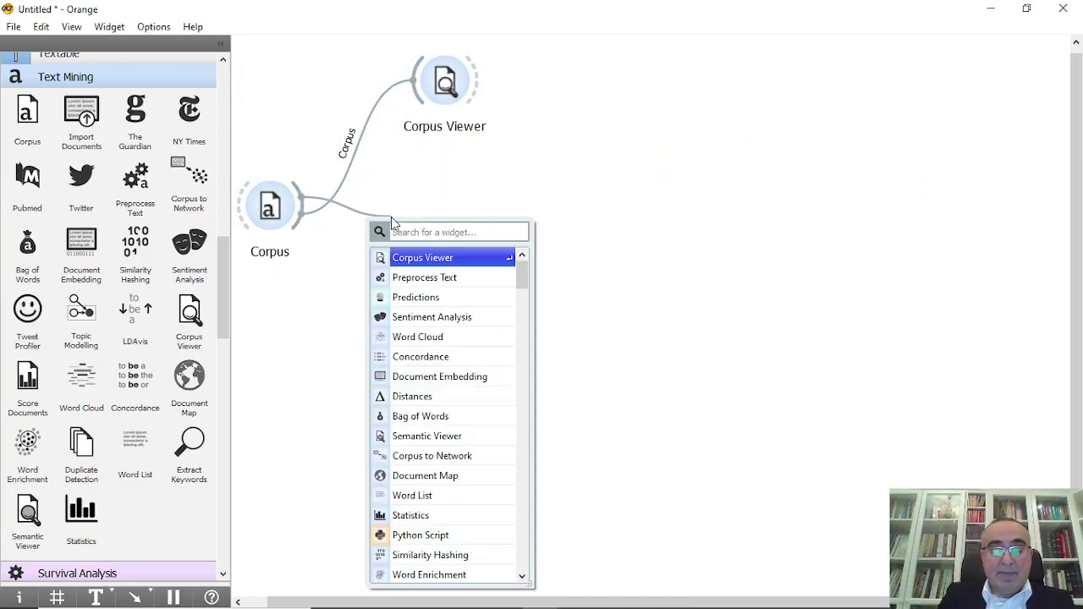
{"action": "type", "text": "pre"}
{"action": "left_click", "coordinate": [422, 261]}
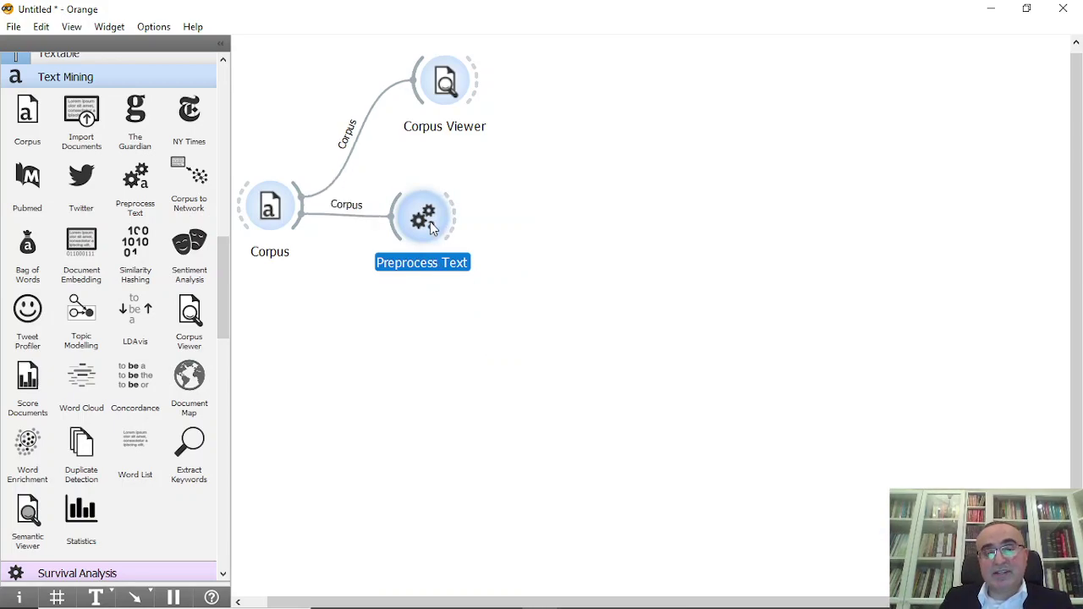
- Review its lowercase, regexp tokenization and English stopword filtering settings
{"action": "double_click", "coordinate": [438, 224]}
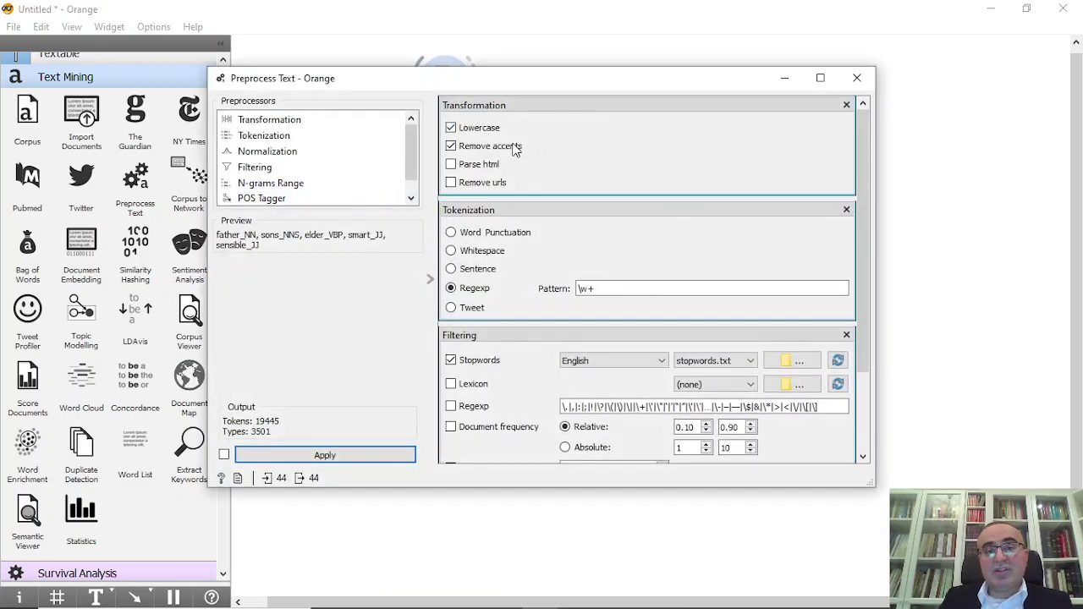
{"action": "scroll", "coordinate": [552, 277], "scroll_direction": "down", "scroll_amount": 3}
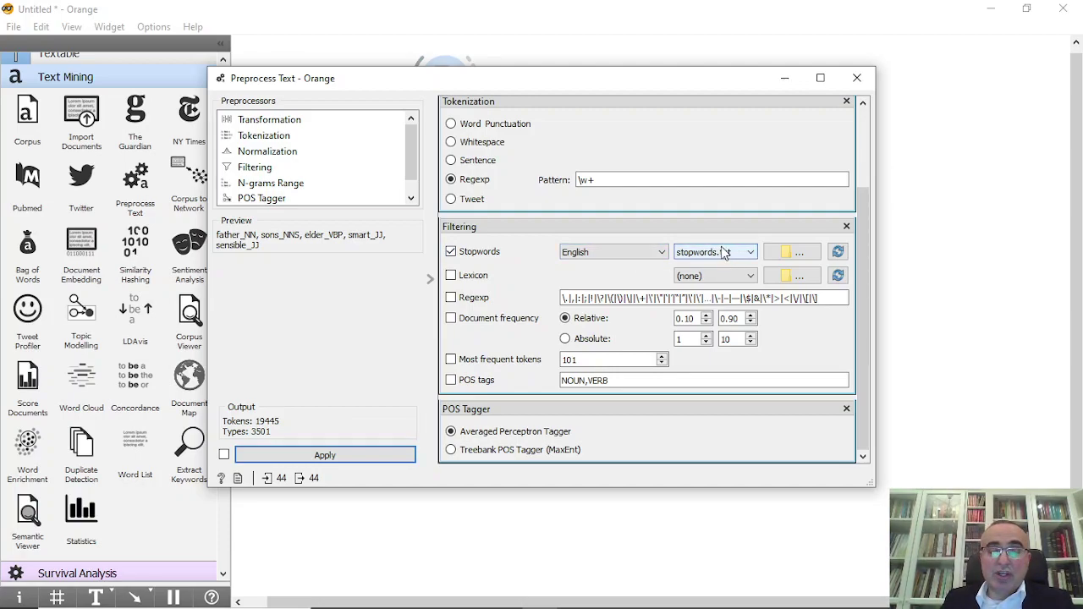
{"action": "left_click", "coordinate": [715, 276]}
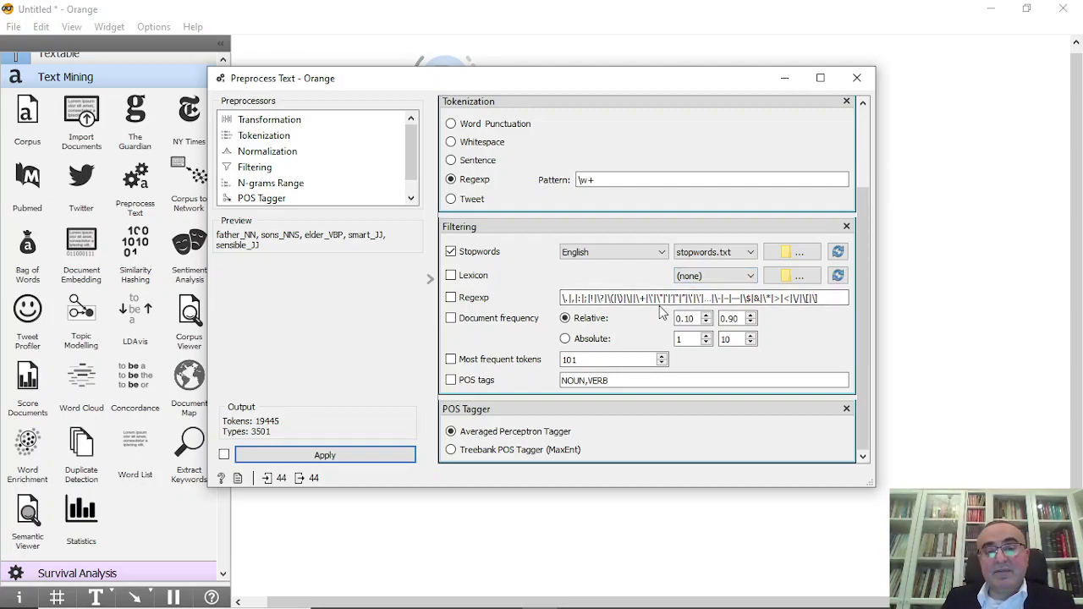
- Connect a Bag of Words widget after Preprocess Text
{"action": "left_click", "coordinate": [856, 79]}
{"action": "left_click_drag", "start_coordinate": [454, 220], "coordinate": [525, 222]}
{"action": "type", "text": "ba"}
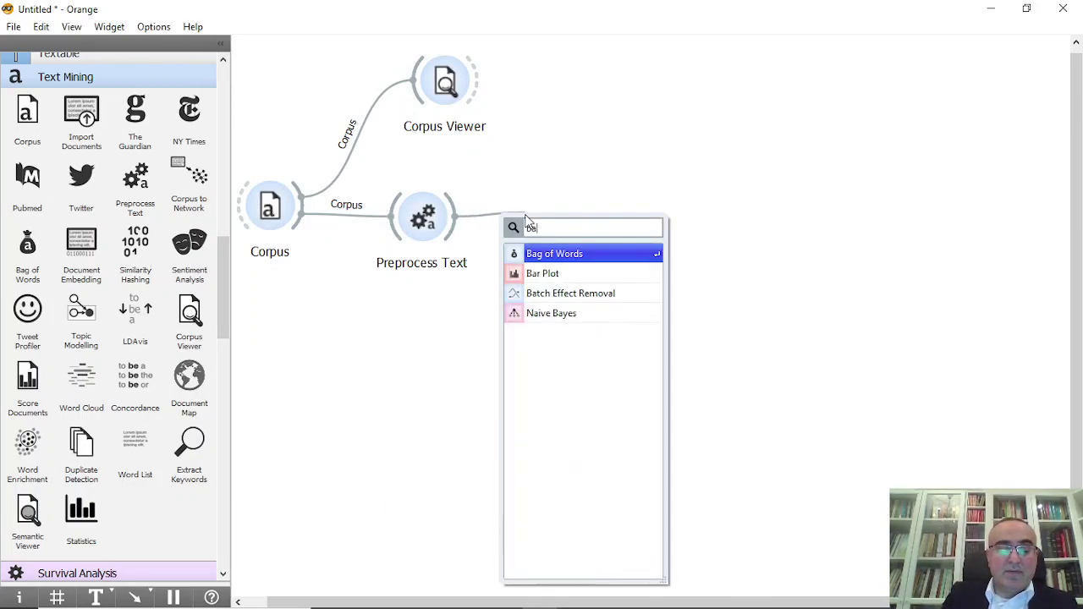
{"action": "left_click", "coordinate": [596, 253]}
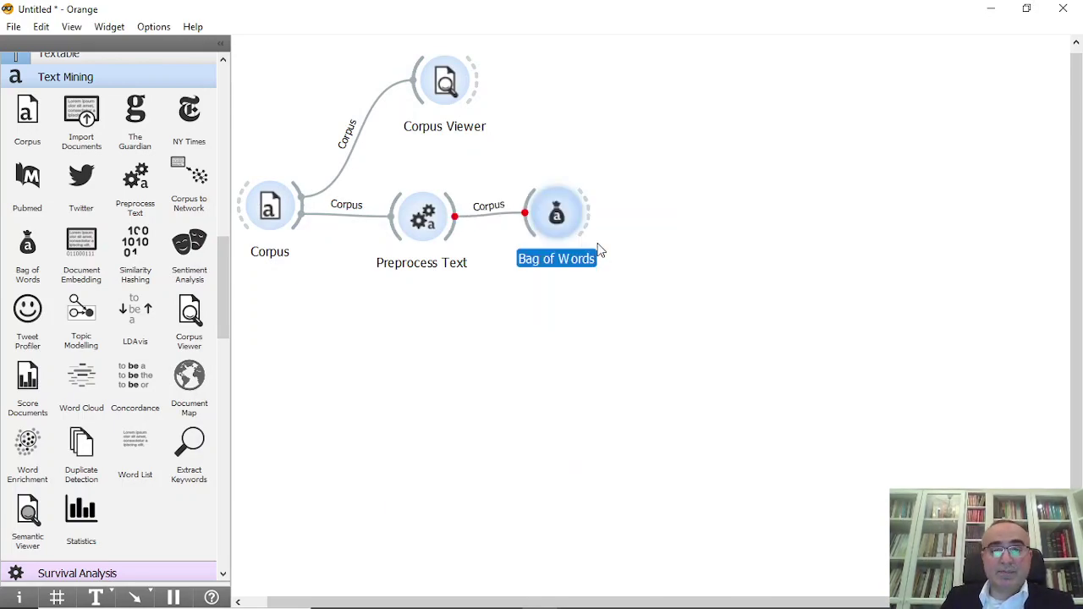
{"action": "double_click", "coordinate": [566, 221]}
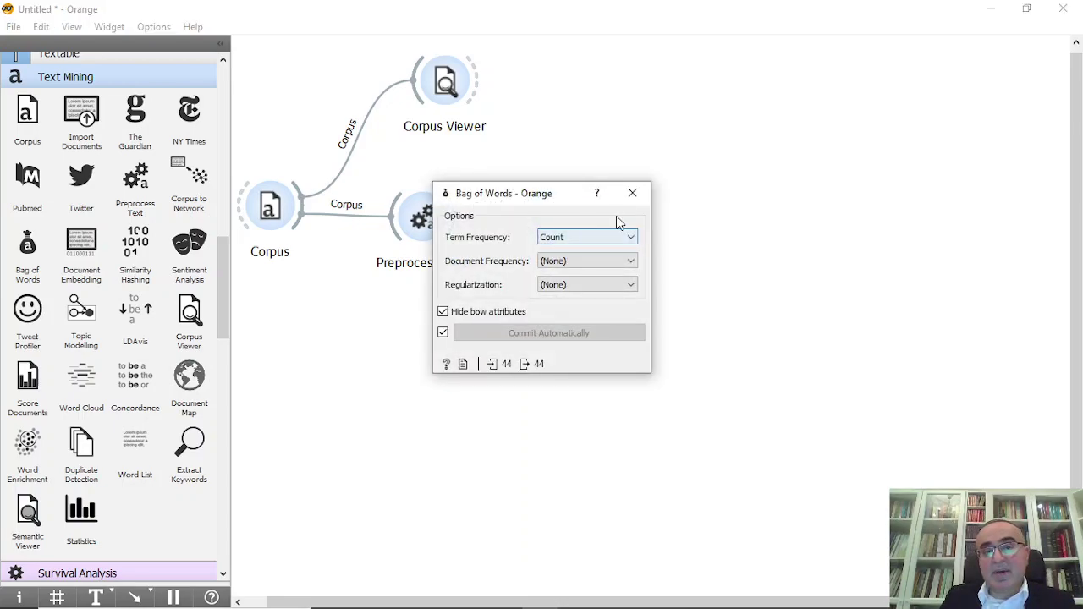
{"action": "left_click", "coordinate": [632, 194]}
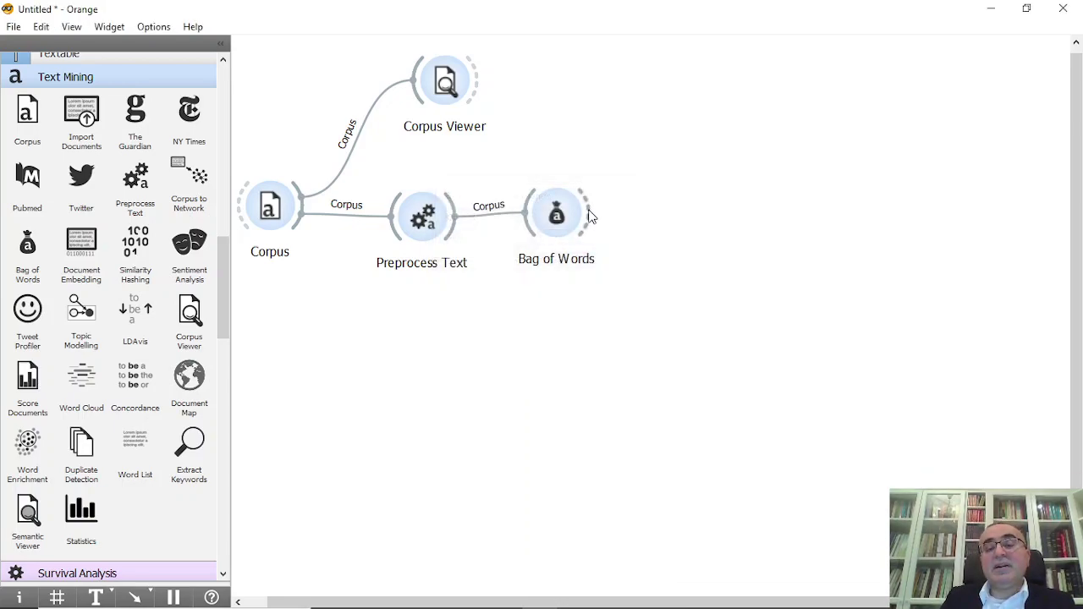
- Feed Bag of Words into a t-SNE widget and link Extract Keywords to t-SNE's output
{"action": "left_click_drag", "start_coordinate": [588, 216], "coordinate": [657, 315]}
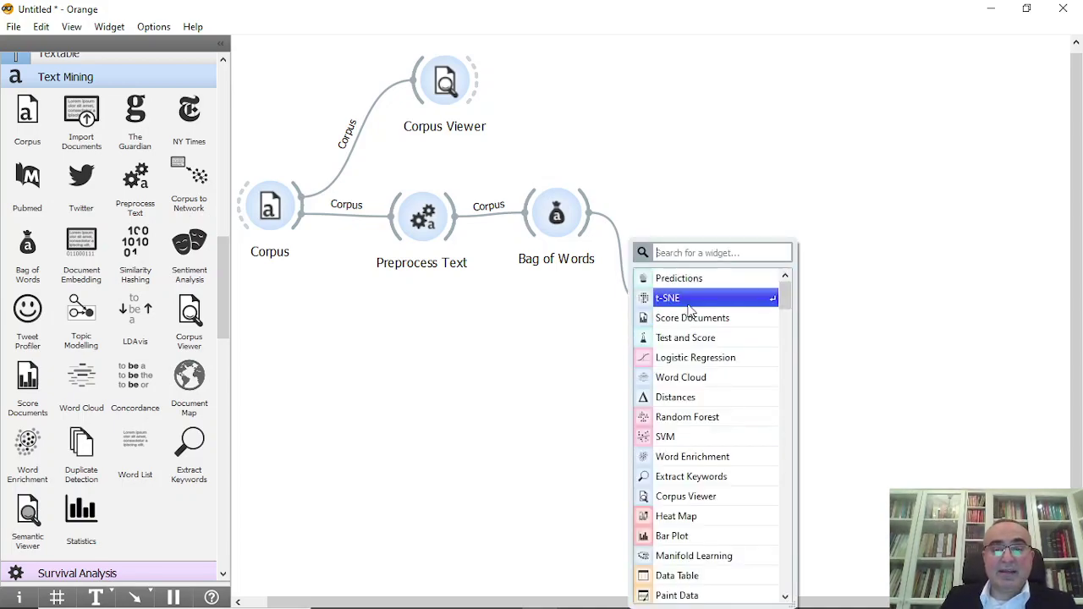
{"action": "left_click", "coordinate": [690, 298]}
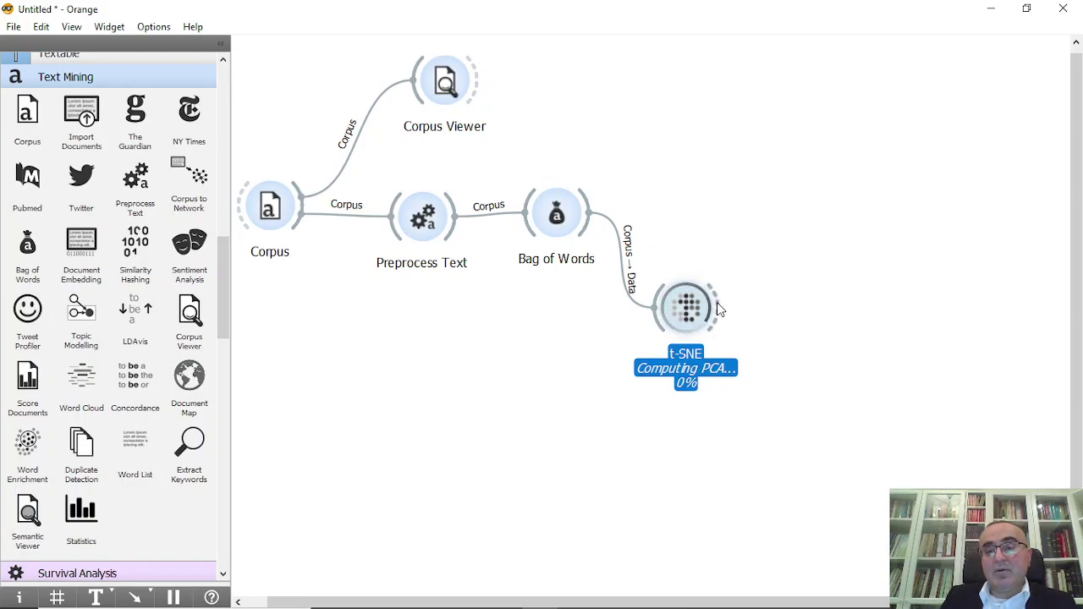
{"action": "left_click_drag", "start_coordinate": [718, 306], "coordinate": [771, 309]}
{"action": "type", "text": "ex"}
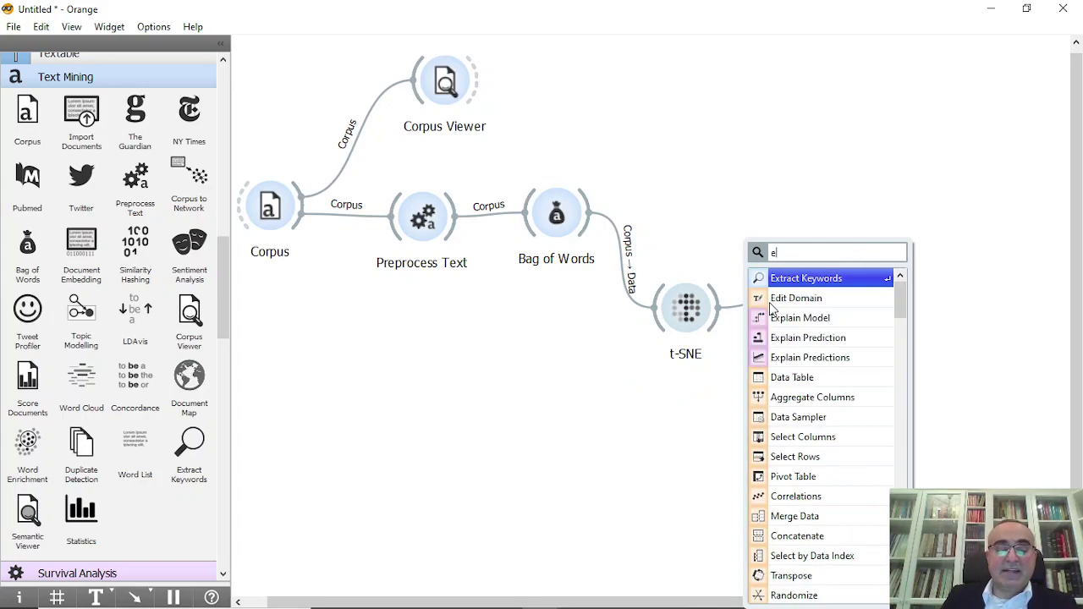
{"action": "left_click", "coordinate": [810, 284]}
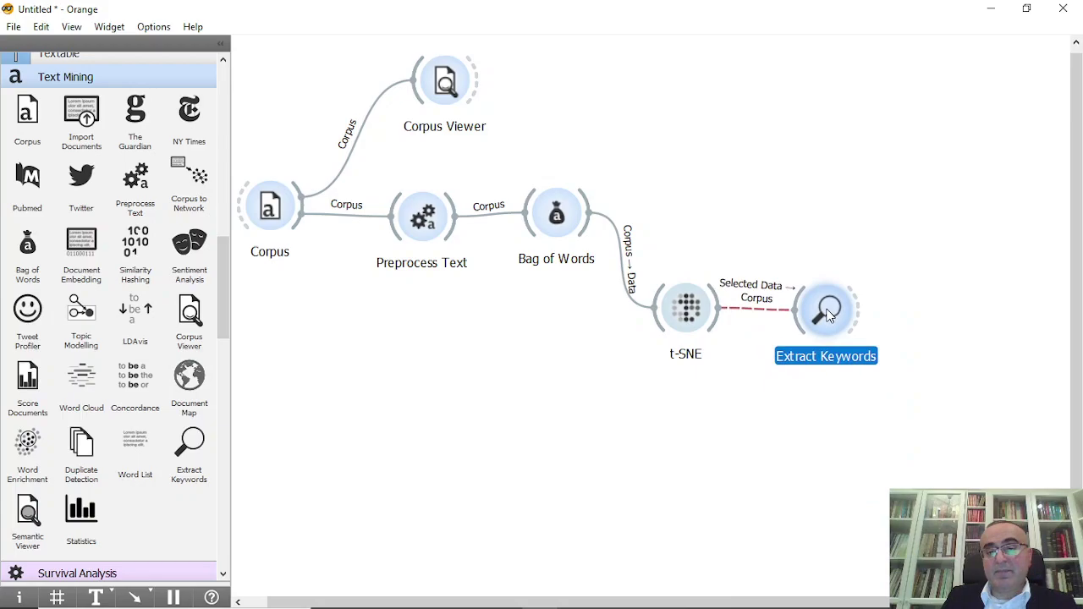
{"action": "double_click", "coordinate": [685, 307]}
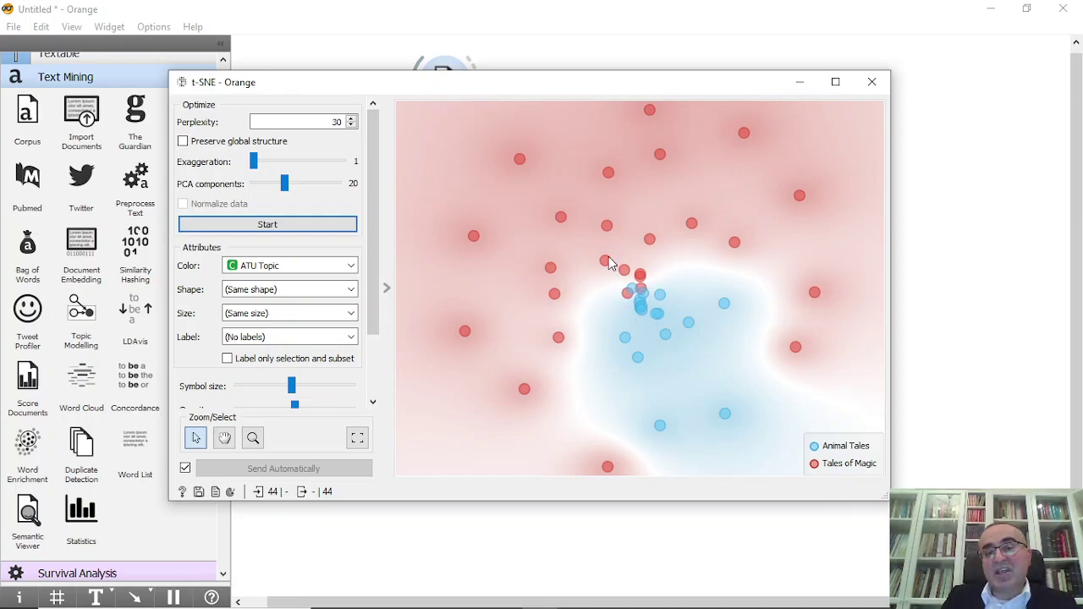
- Box-select the mixed red and blue cluster at the centre of the t-SNE map
{"action": "left_click_drag", "start_coordinate": [617, 256], "coordinate": [668, 320]}
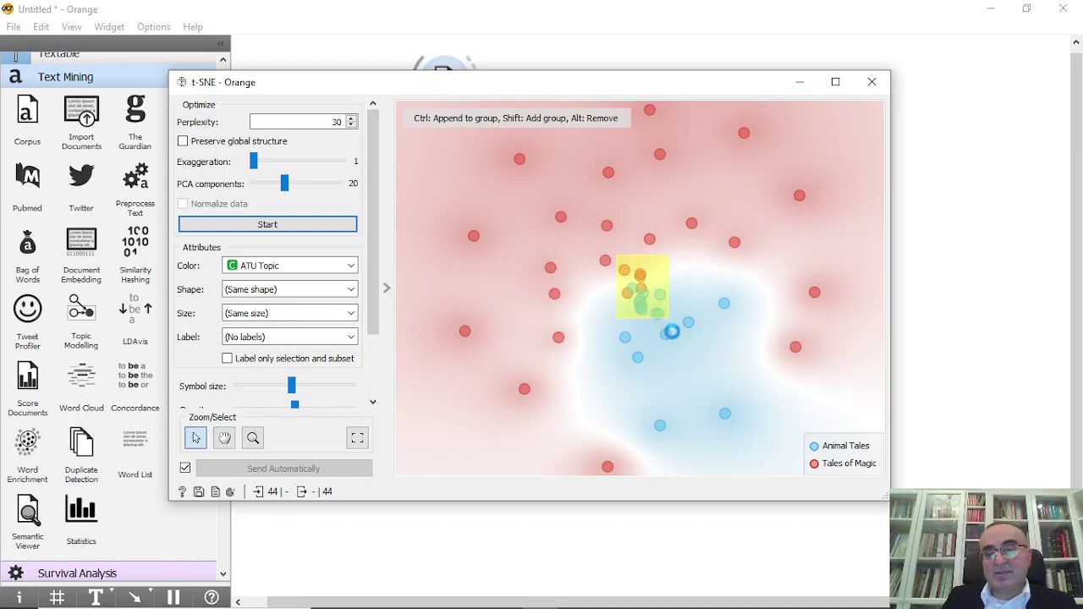
{"action": "left_click", "coordinate": [874, 85]}
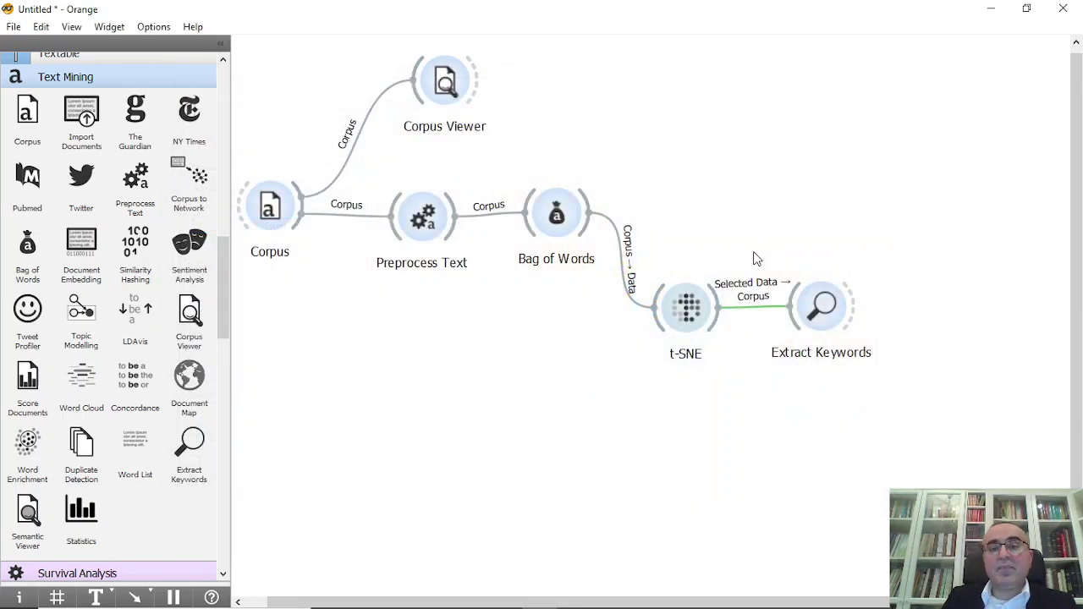
- Check the Extract Keywords word scores and add a Score Documents widget after it
{"action": "double_click", "coordinate": [819, 307]}
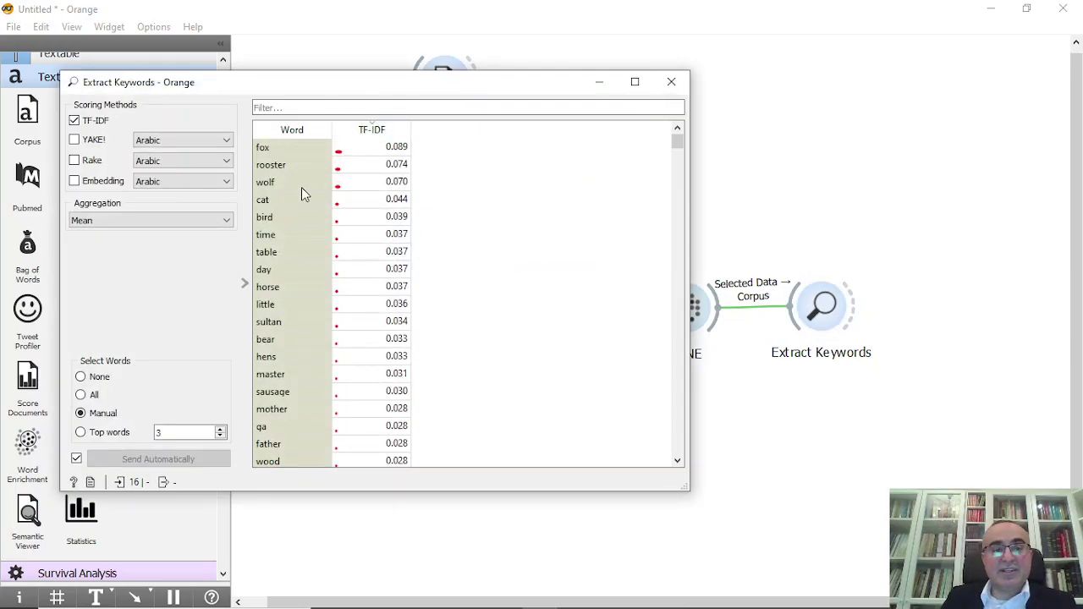
{"action": "left_click", "coordinate": [680, 88]}
{"action": "left_click_drag", "start_coordinate": [868, 313], "coordinate": [879, 204]}
{"action": "type", "text": "sco"}
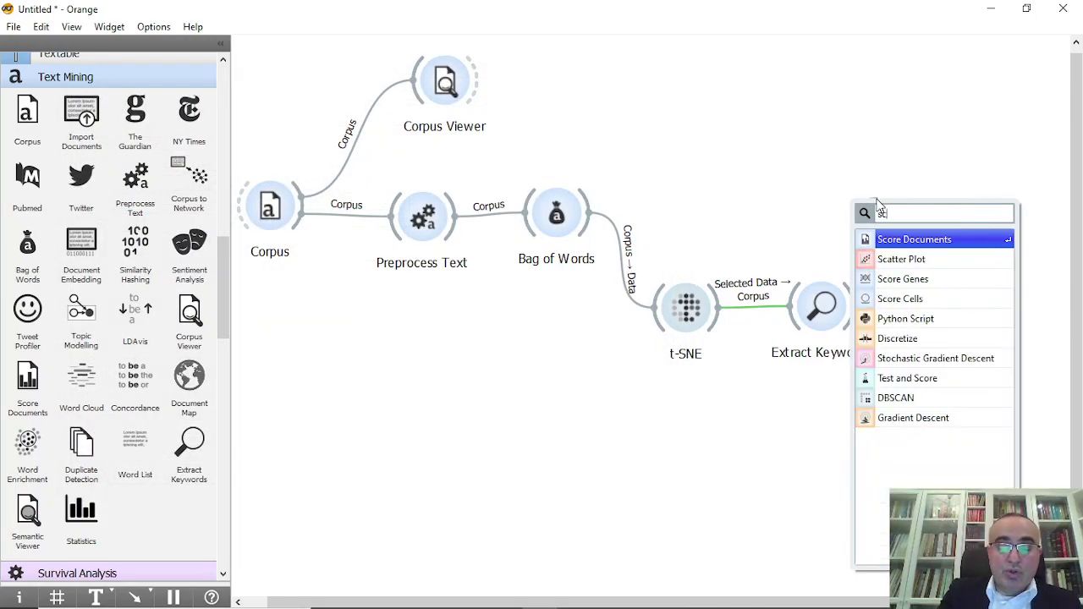
{"action": "left_click", "coordinate": [934, 244]}
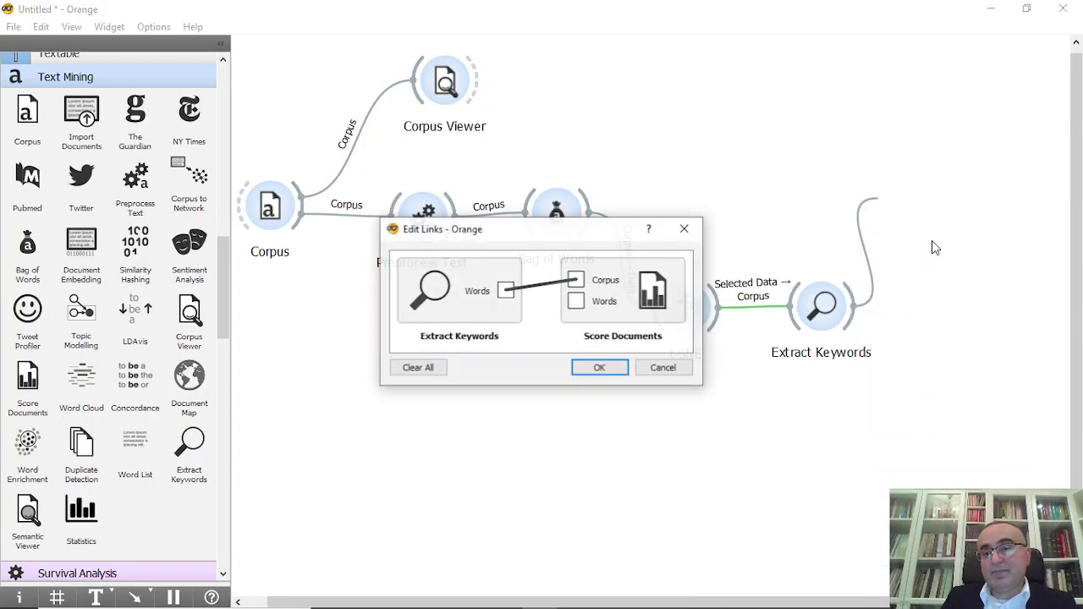
- Route keywords into Score Documents' Words input and feed it the Bag of Words corpus
{"action": "left_click", "coordinate": [517, 291]}
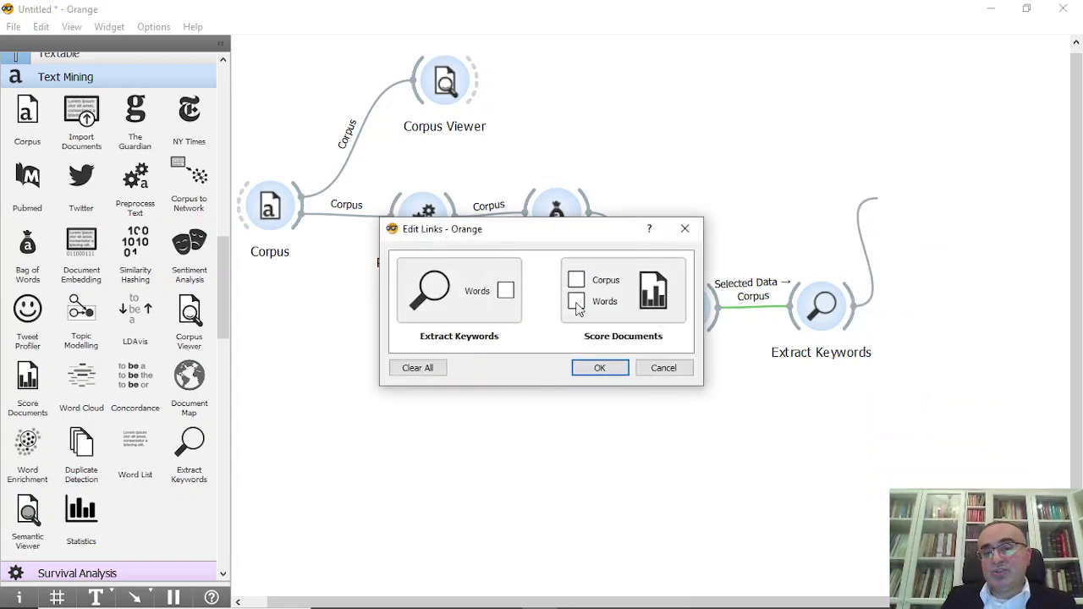
{"action": "left_click_drag", "start_coordinate": [509, 292], "coordinate": [573, 306]}
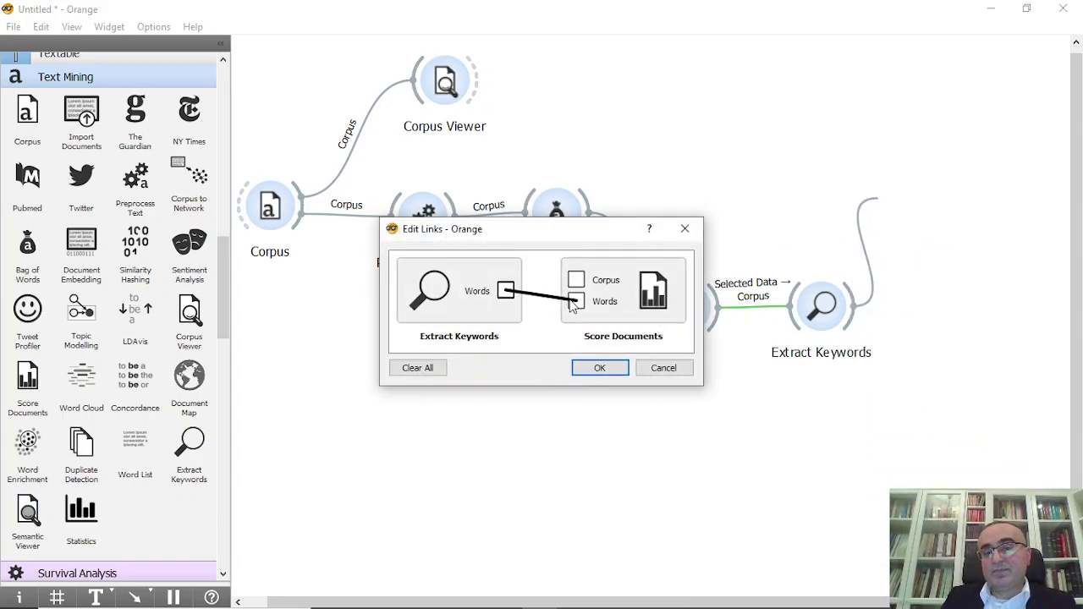
{"action": "left_click", "coordinate": [614, 369]}
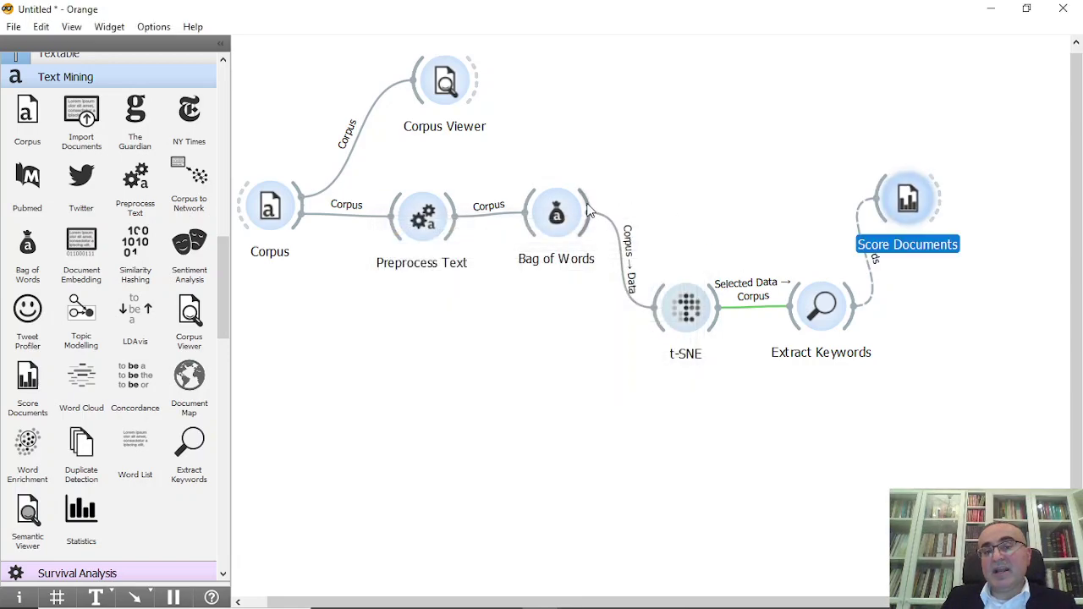
{"action": "left_click_drag", "start_coordinate": [590, 206], "coordinate": [877, 195]}
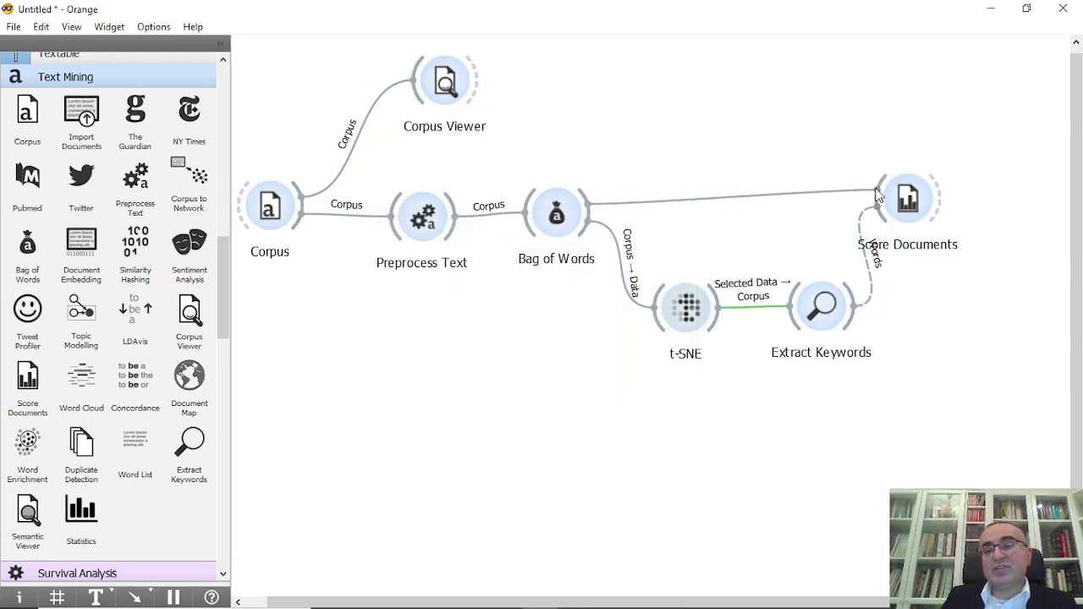
{"action": "double_click", "coordinate": [732, 188]}
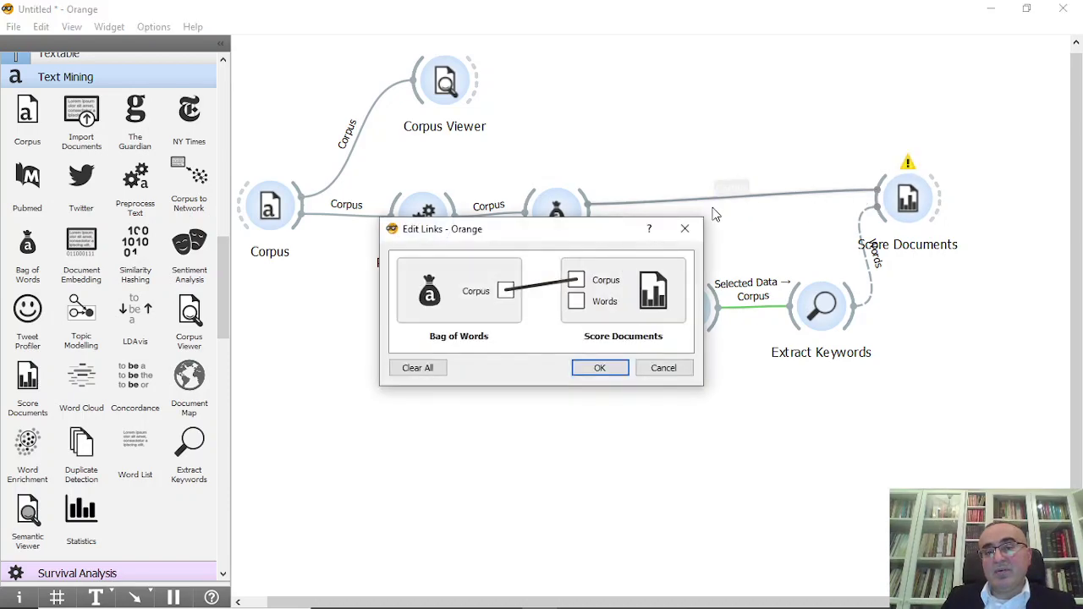
{"action": "left_click", "coordinate": [616, 369]}
{"action": "left_click", "coordinate": [918, 212]}
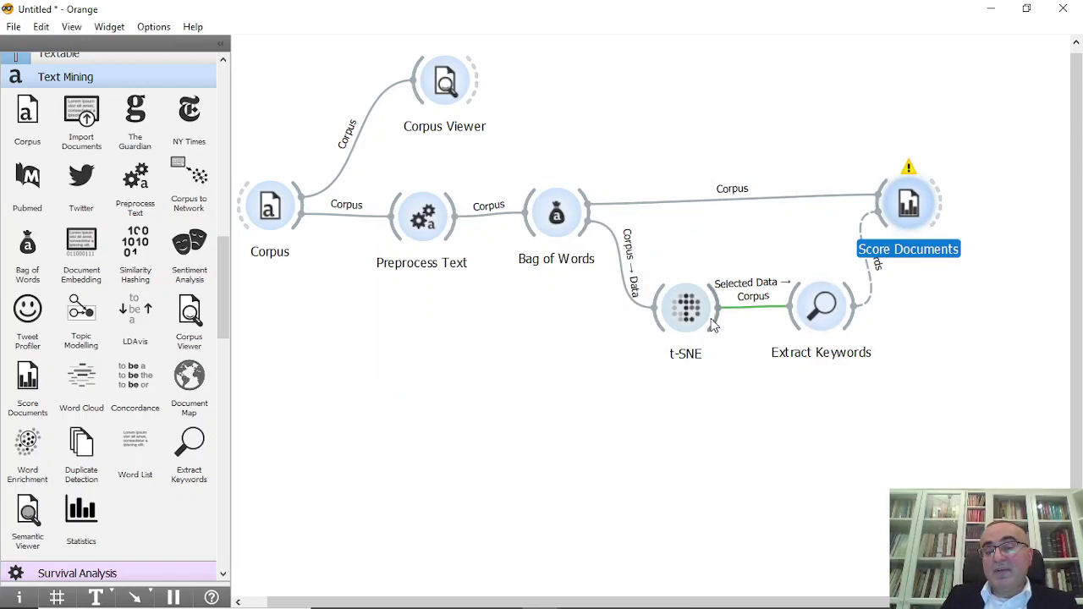
- Pick 'horse' in the Extract Keywords list and view Score Documents' ranking, led by The Fox and the Horse
{"action": "double_click", "coordinate": [685, 309]}
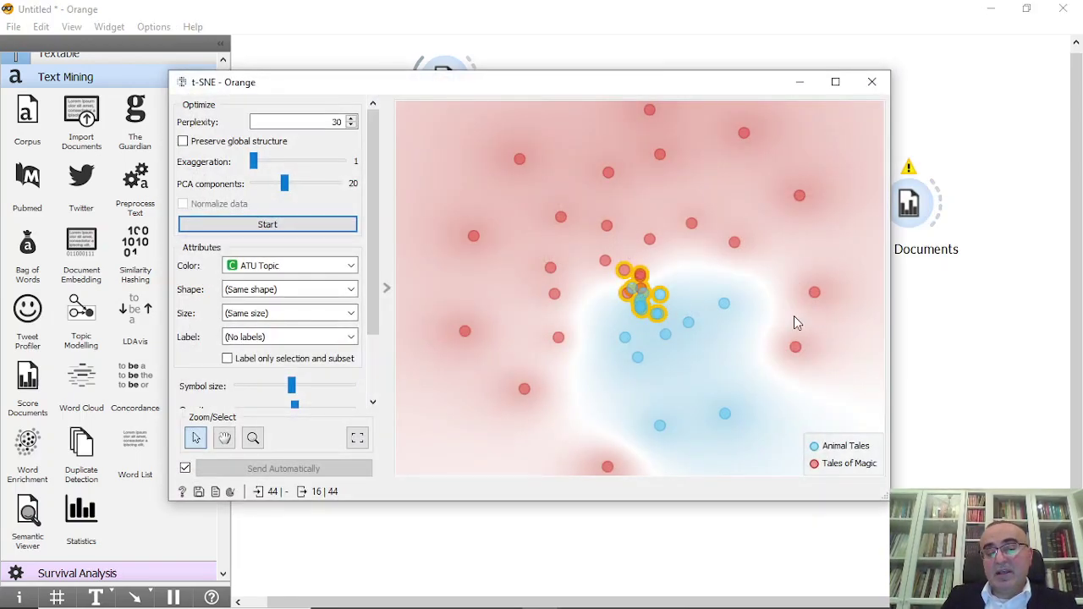
{"action": "key", "text": "Escape"}
{"action": "double_click", "coordinate": [821, 306]}
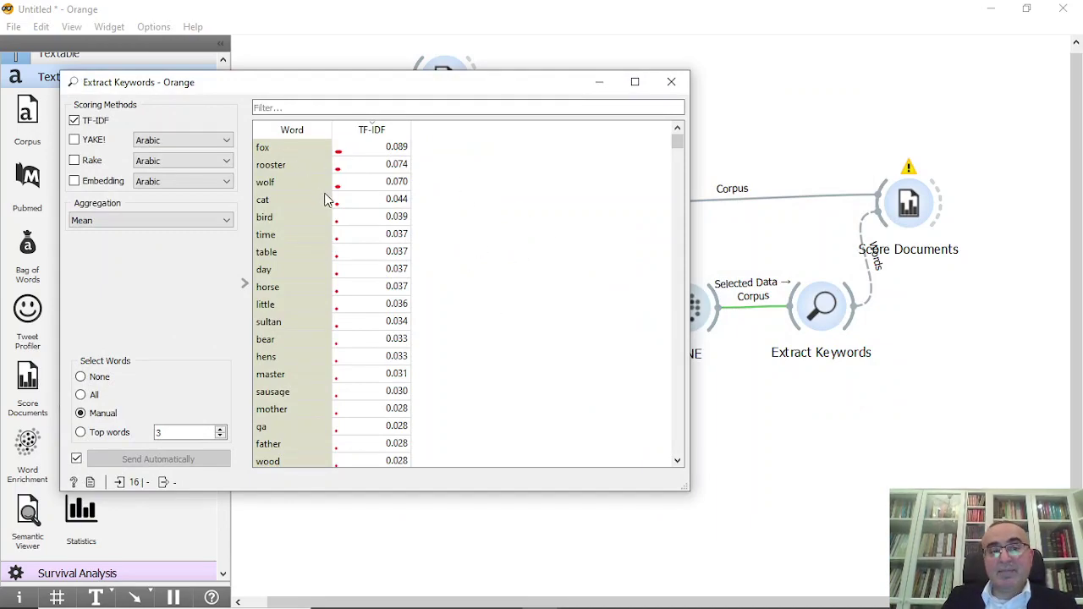
{"action": "left_click", "coordinate": [294, 289]}
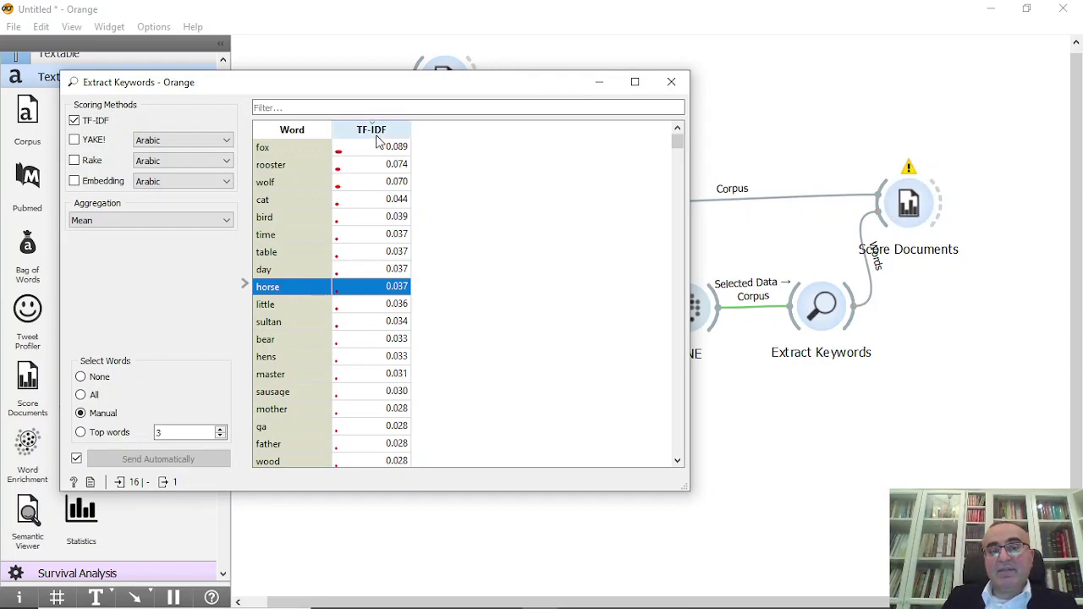
{"action": "double_click", "coordinate": [914, 210]}
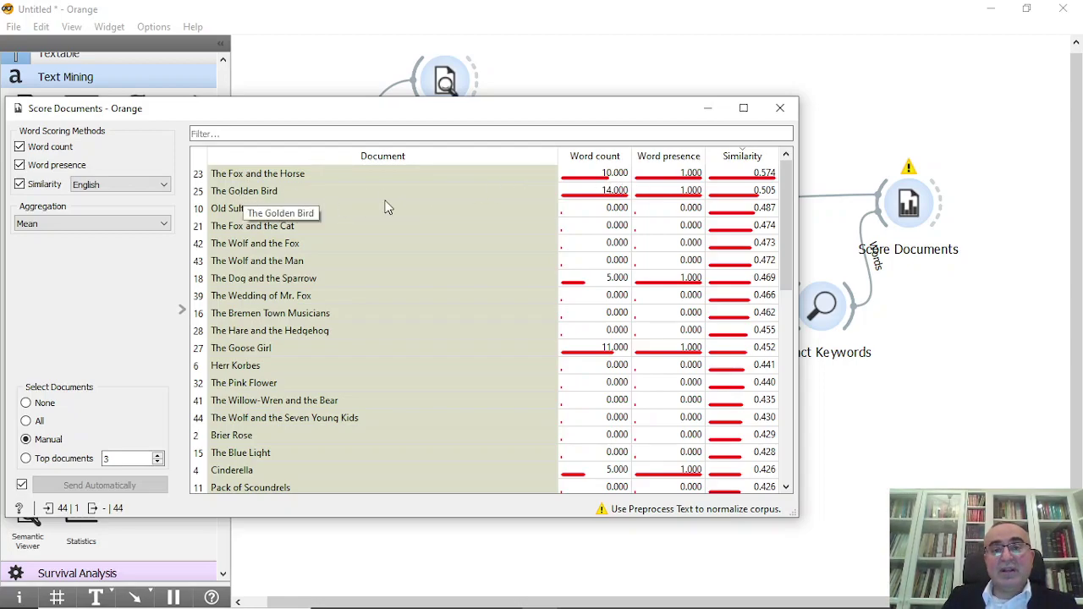
- Select The Fox and the Horse in Score Documents and link a new Corpus Viewer to it
{"action": "left_click", "coordinate": [570, 181]}
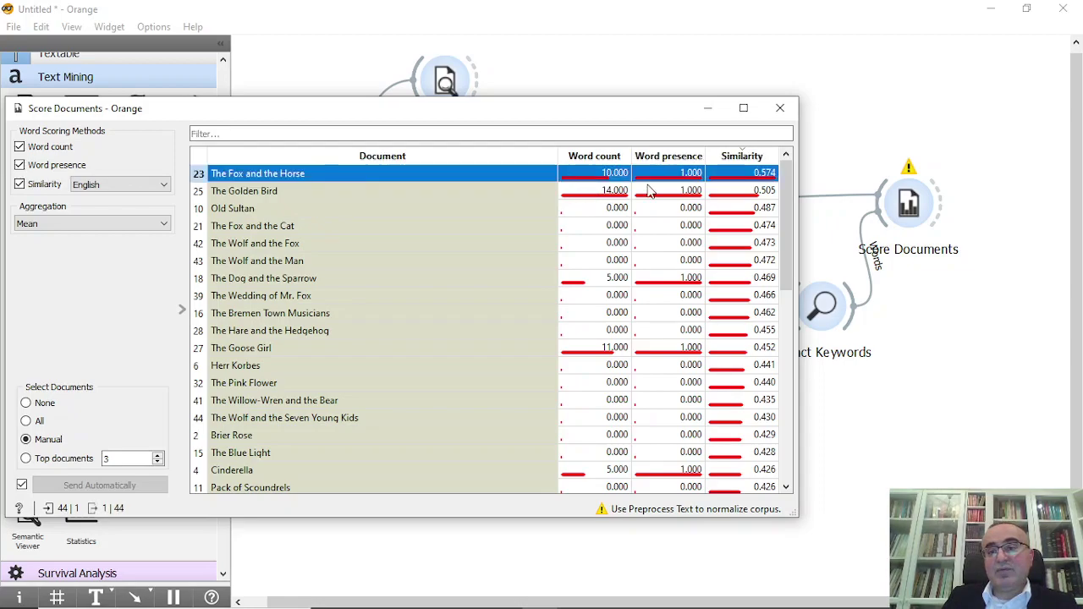
{"action": "left_click", "coordinate": [956, 159]}
{"action": "left_click_drag", "start_coordinate": [956, 159], "coordinate": [980, 110]}
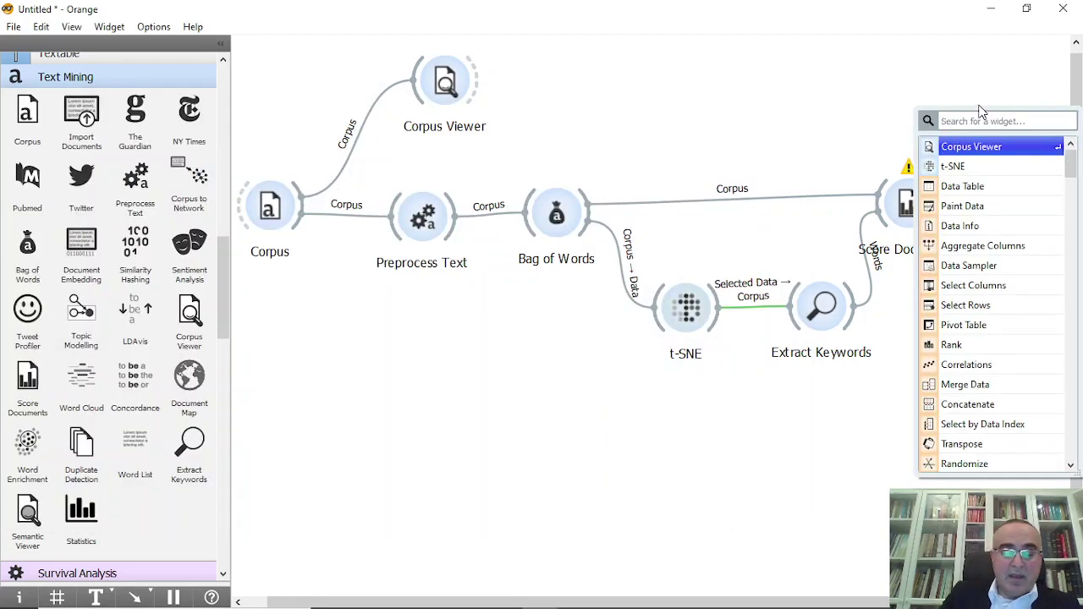
{"action": "type", "text": "cor"}
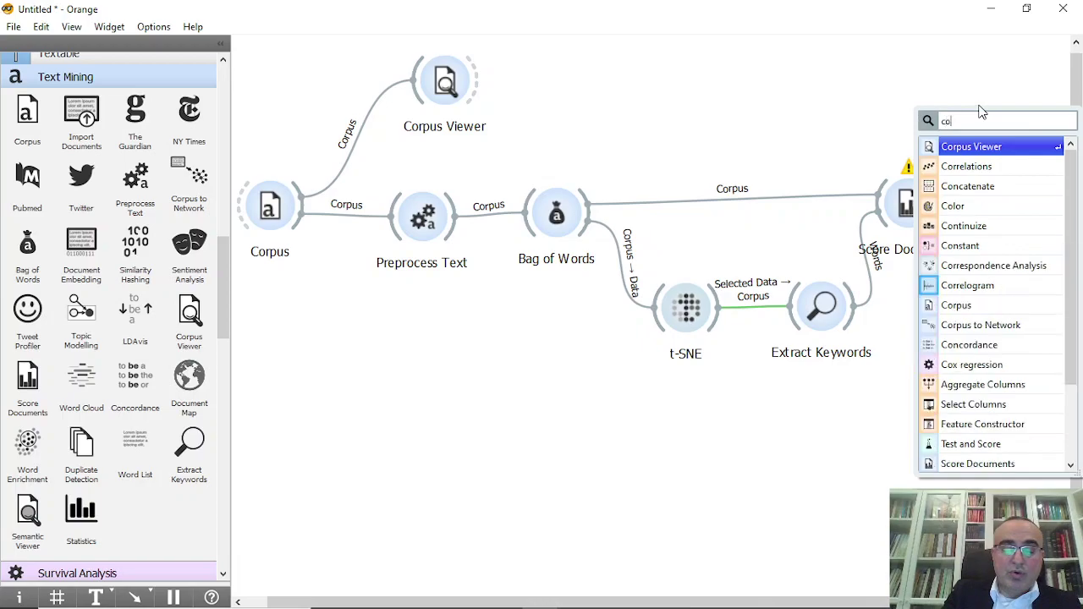
{"action": "left_click", "coordinate": [982, 147]}
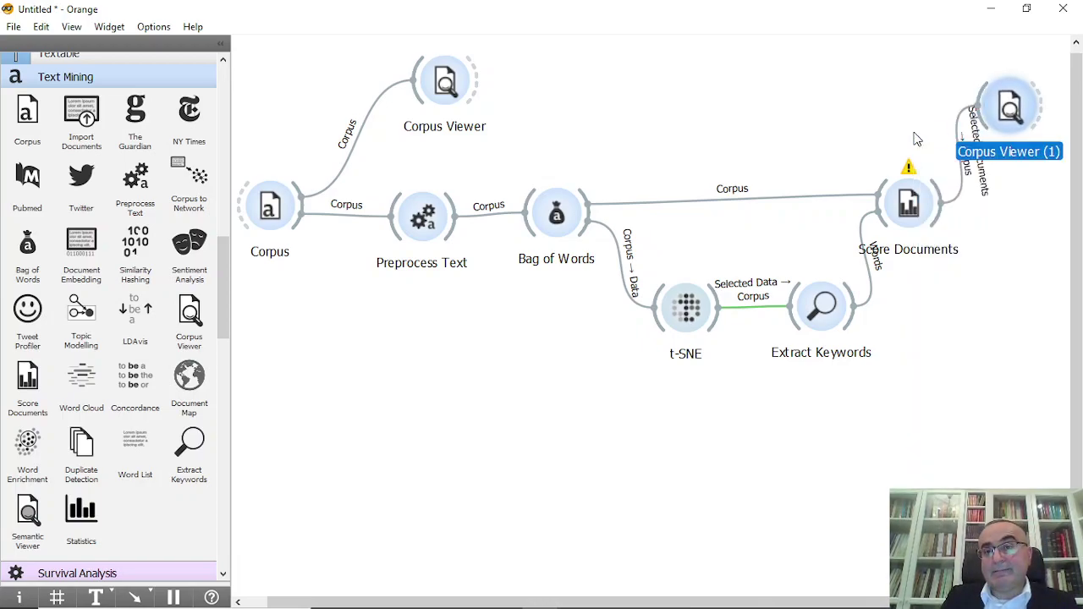
- Read through The Fox and the Horse text with its horse matches in Corpus Viewer (1)
{"action": "double_click", "coordinate": [1012, 112]}
{"action": "left_click", "coordinate": [481, 127]}
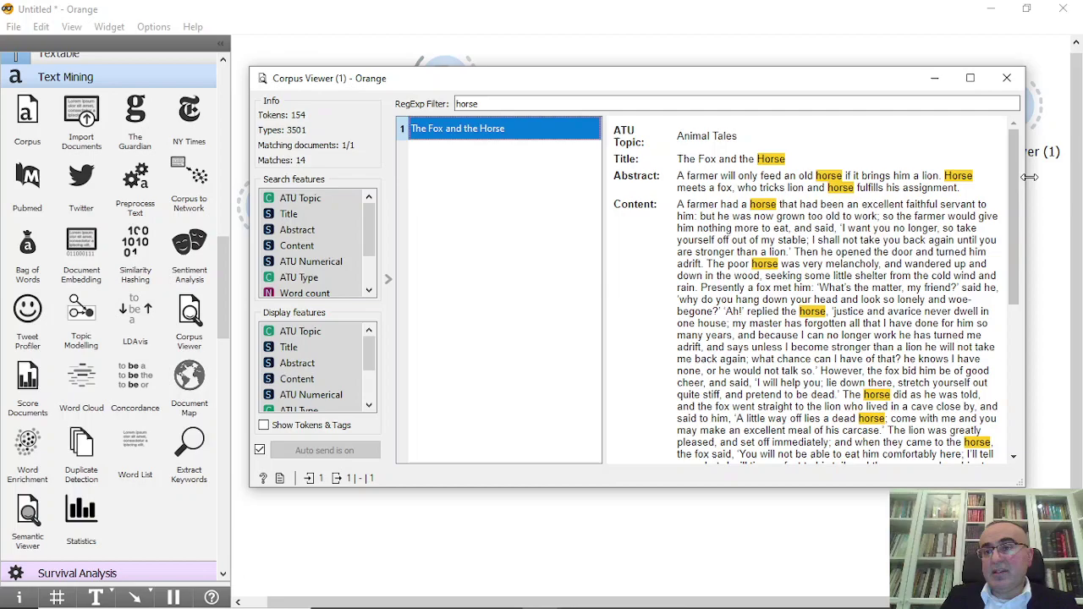
{"action": "left_click_drag", "start_coordinate": [1019, 172], "coordinate": [1019, 206]}
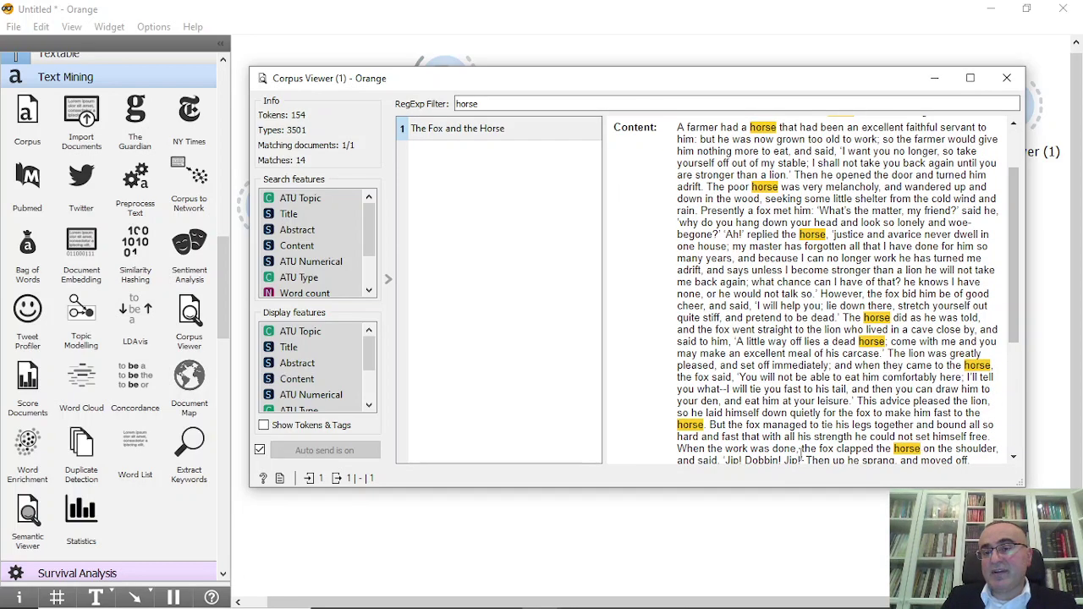
{"action": "left_click_drag", "start_coordinate": [1019, 296], "coordinate": [1018, 254]}
- Select row 25, The Golden Bird, as Score Documents' output document
{"action": "left_click", "coordinate": [1007, 77]}
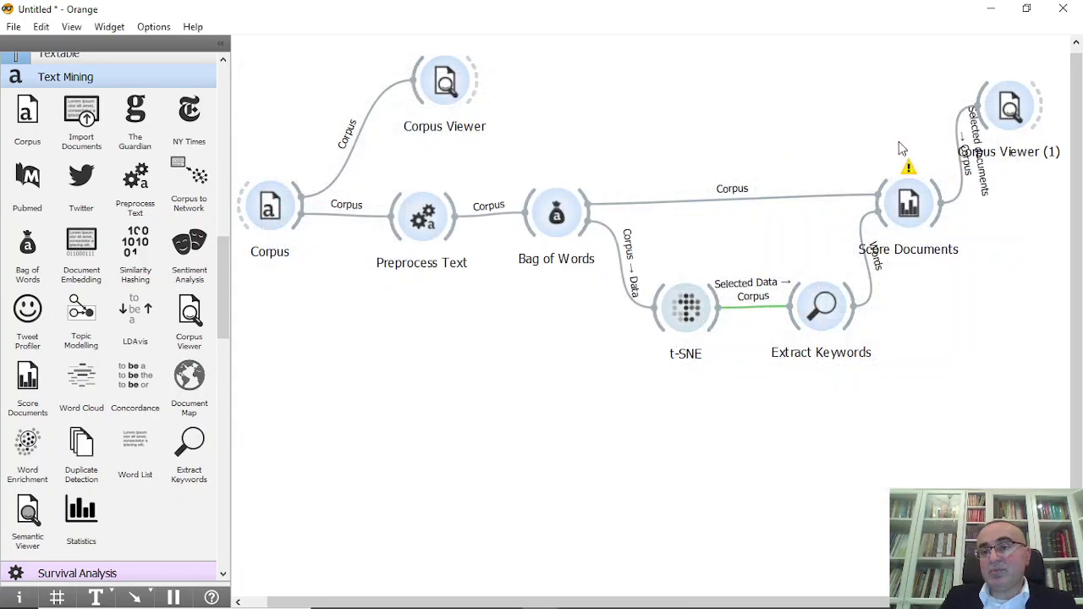
{"action": "left_click", "coordinate": [910, 210]}
{"action": "double_click", "coordinate": [910, 210]}
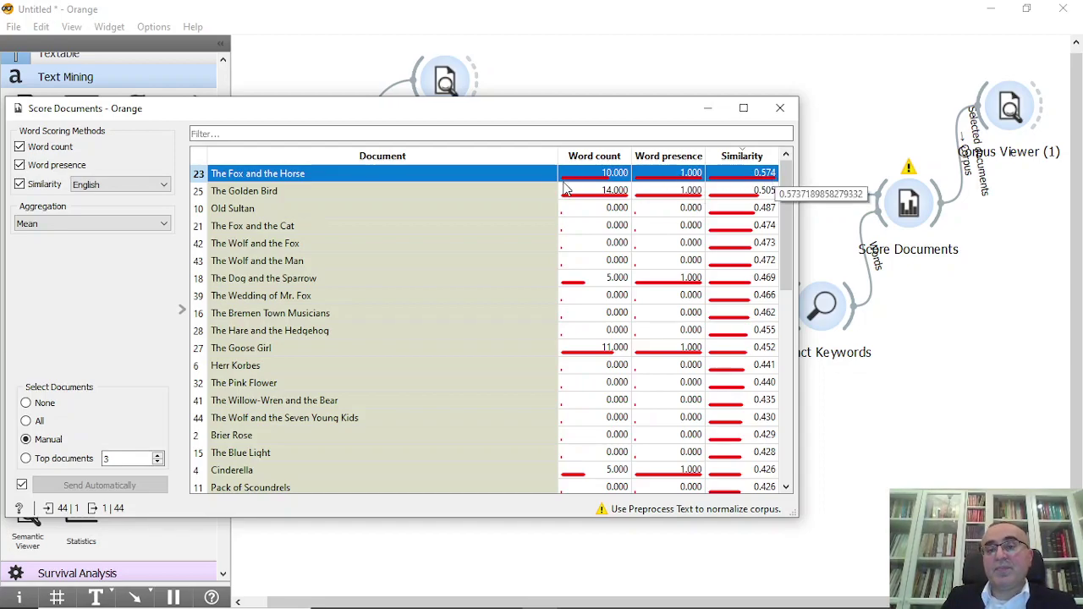
{"action": "left_click", "coordinate": [513, 195]}
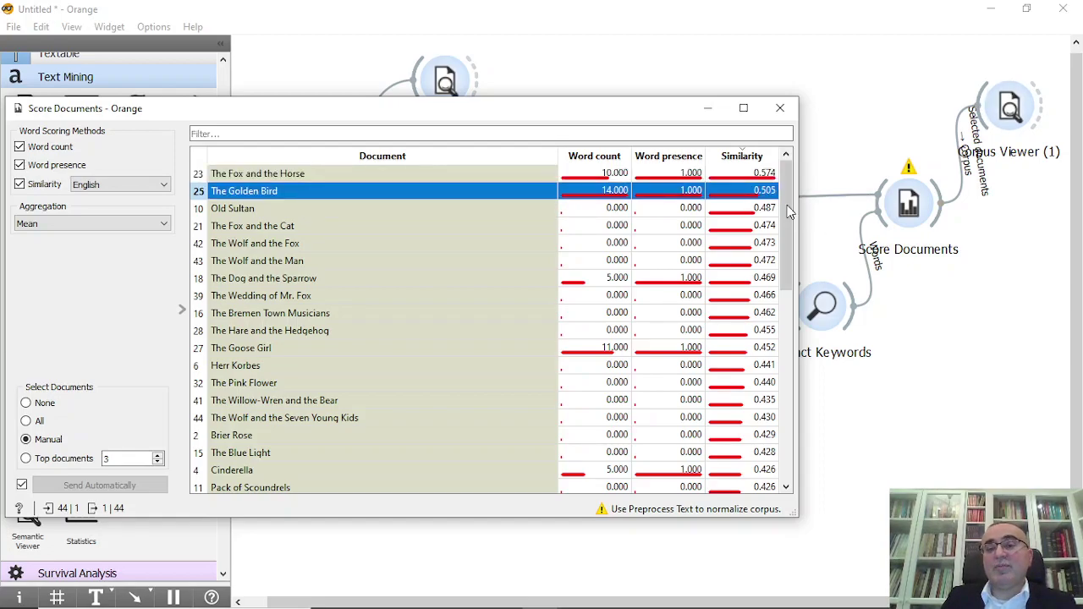
{"action": "left_click", "coordinate": [814, 213]}
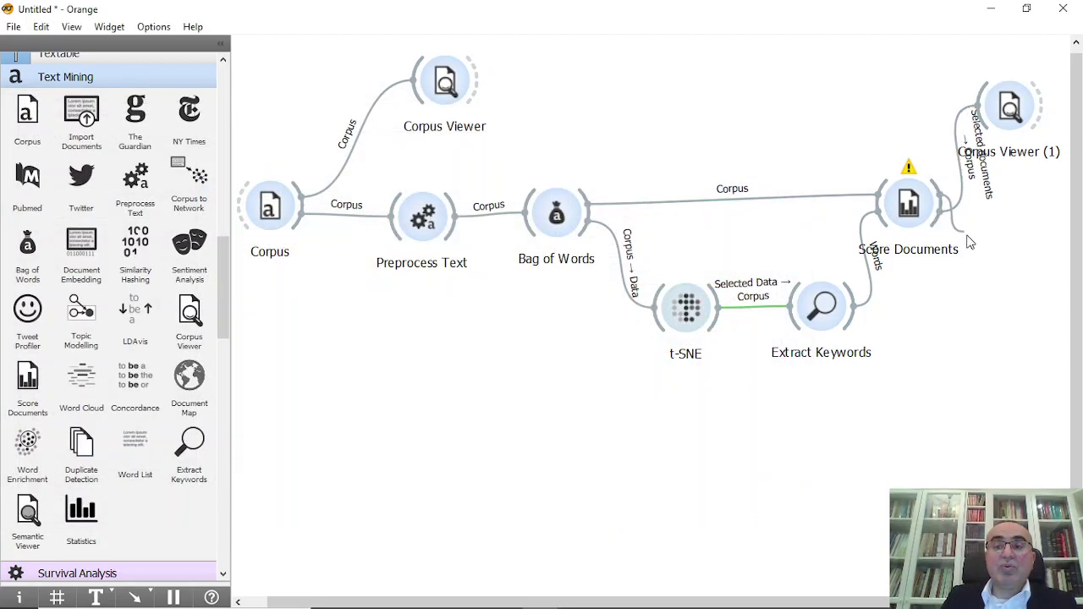
- Link a second t-SNE widget to Score Documents' output
{"action": "left_click_drag", "start_coordinate": [988, 270], "coordinate": [987, 269]}
{"action": "type", "text": "t"}
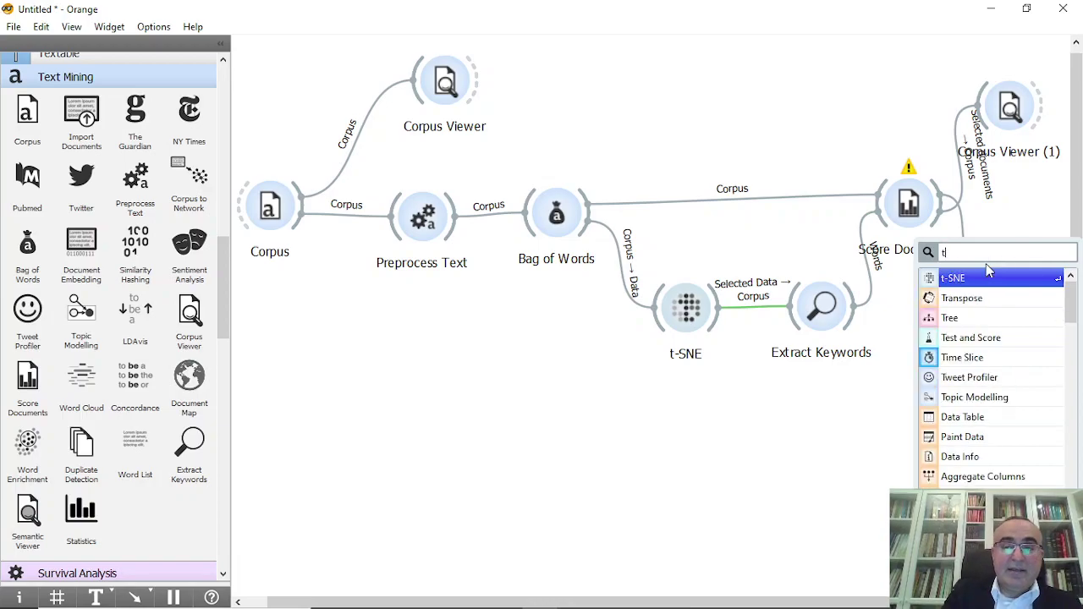
{"action": "key", "text": "Return"}
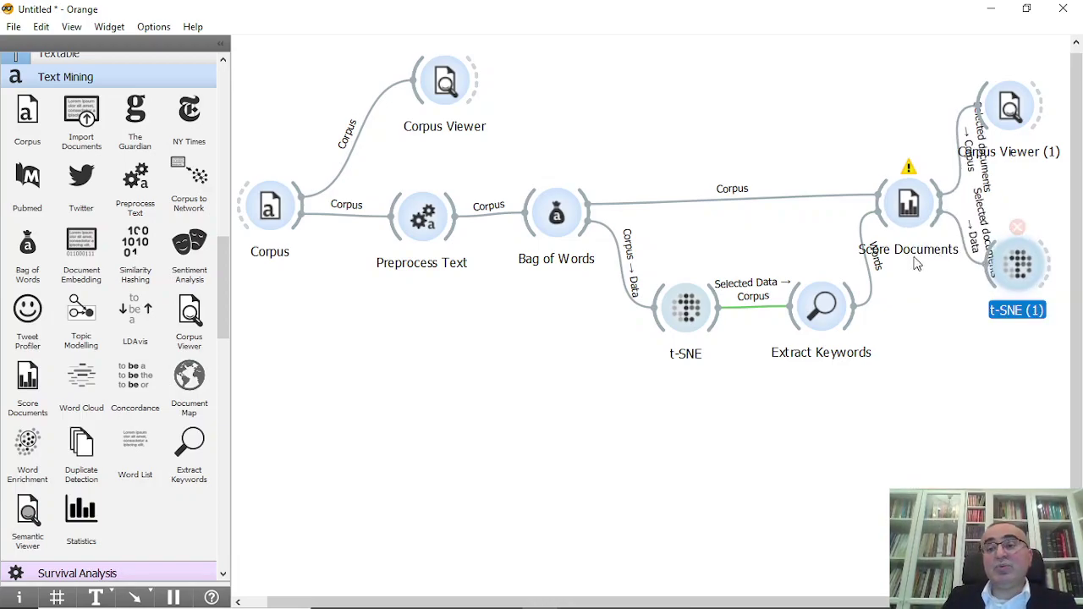
- Select the six top-scoring tales in Score Documents and view them on the t-SNE (1) map
{"action": "double_click", "coordinate": [908, 206]}
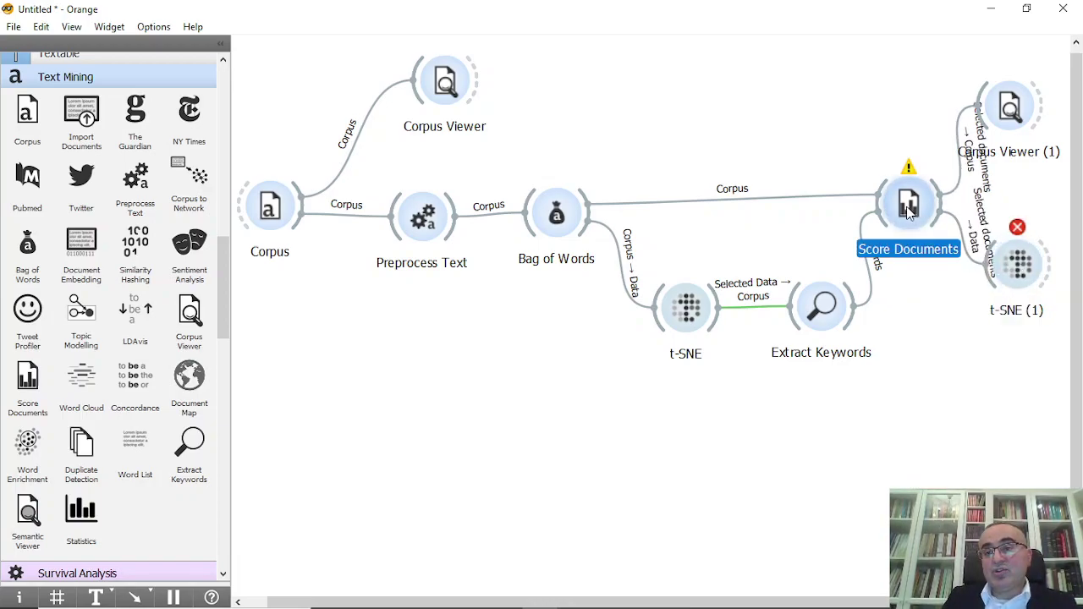
{"action": "left_click_drag", "start_coordinate": [338, 215], "coordinate": [353, 261]}
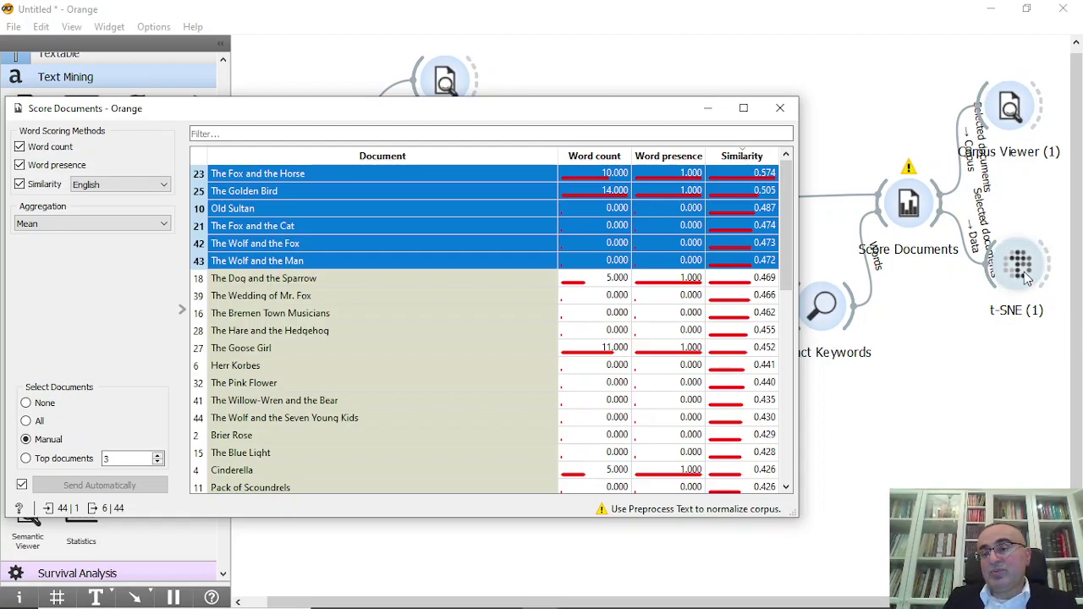
{"action": "double_click", "coordinate": [1024, 275]}
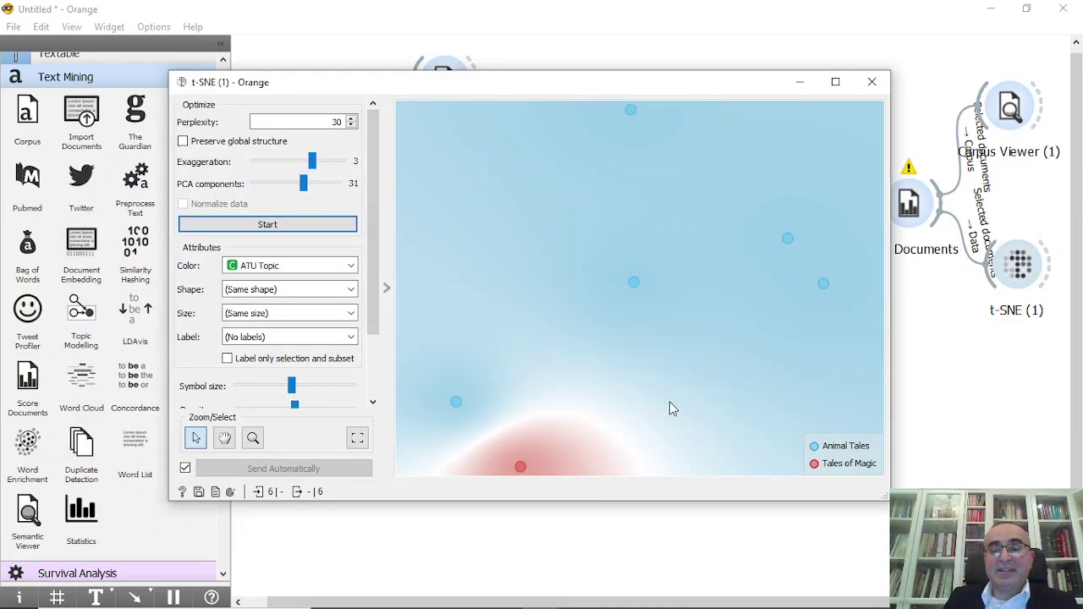
{"action": "left_click", "coordinate": [872, 84]}
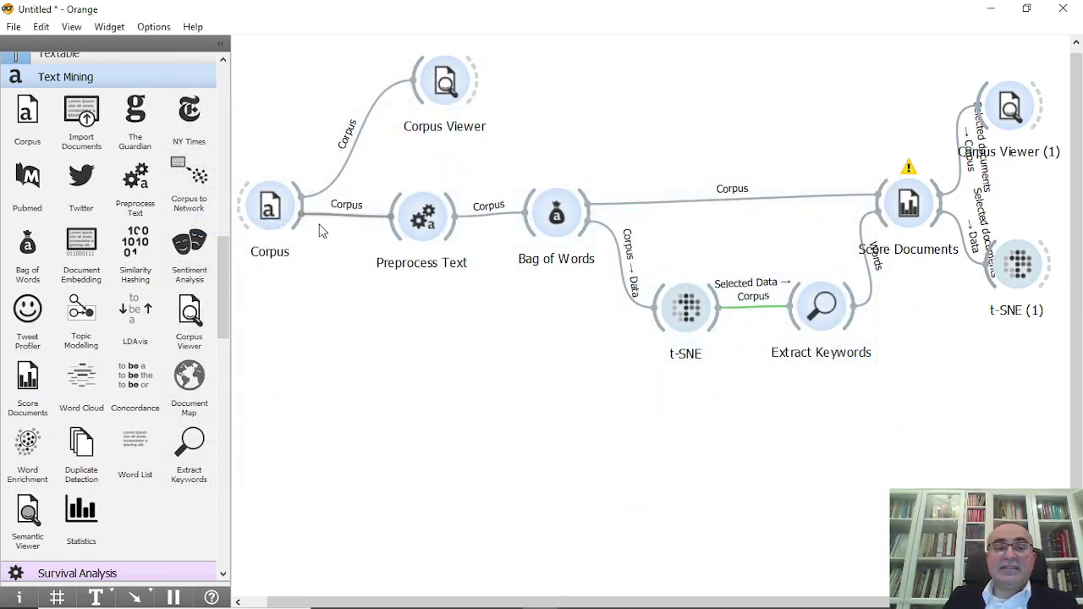
- Nudge the Corpus and Score Documents widgets, then briefly view the original t-SNE map and the document scores
{"action": "left_click_drag", "start_coordinate": [279, 210], "coordinate": [298, 214]}
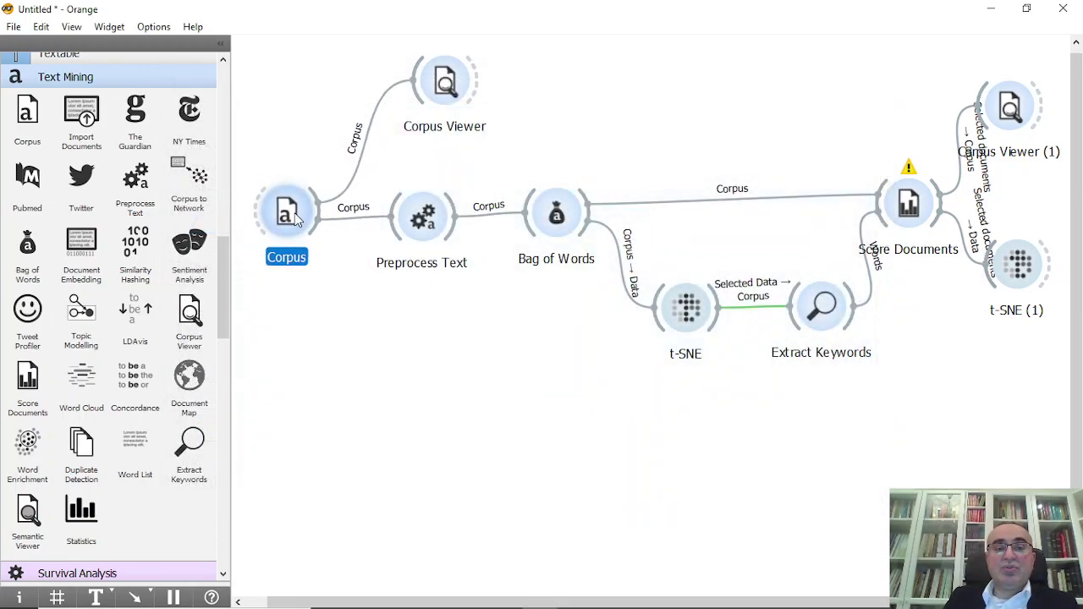
{"action": "double_click", "coordinate": [687, 310]}
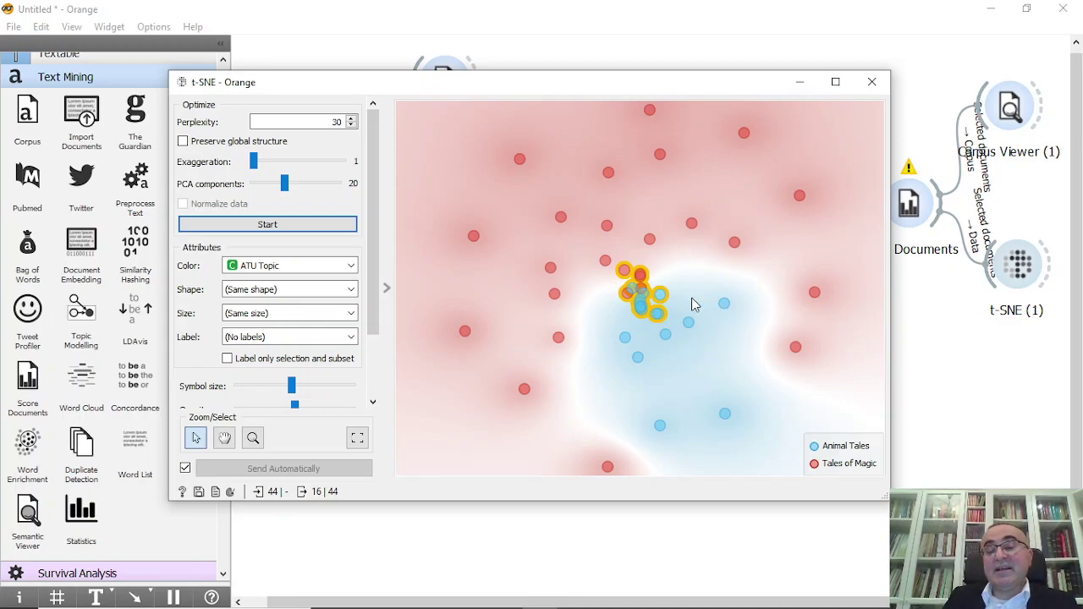
{"action": "key", "text": "Escape"}
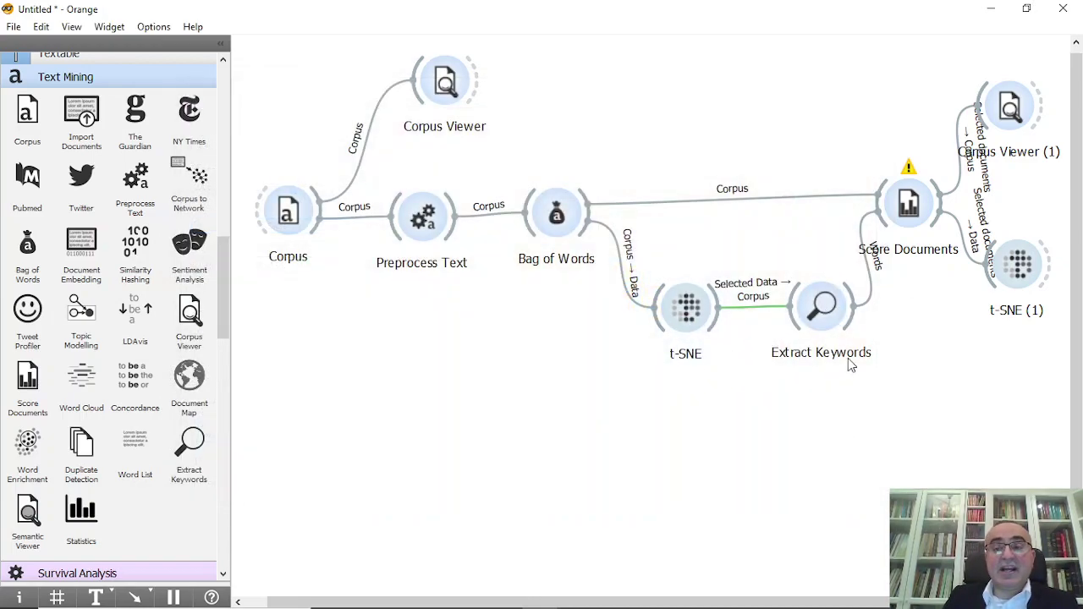
{"action": "left_click_drag", "start_coordinate": [913, 212], "coordinate": [931, 210]}
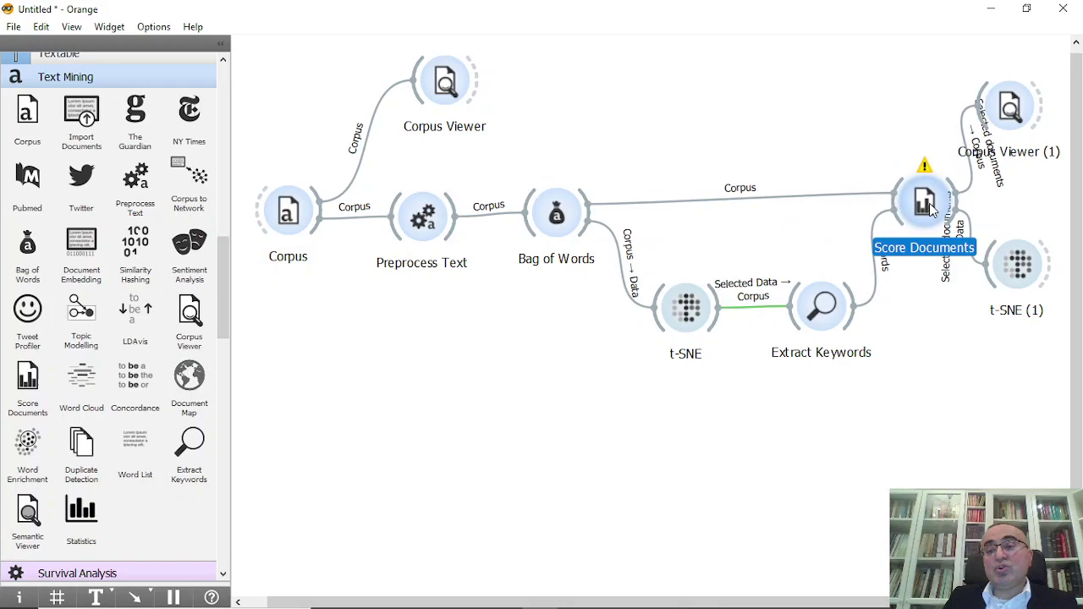
{"action": "double_click", "coordinate": [924, 208]}
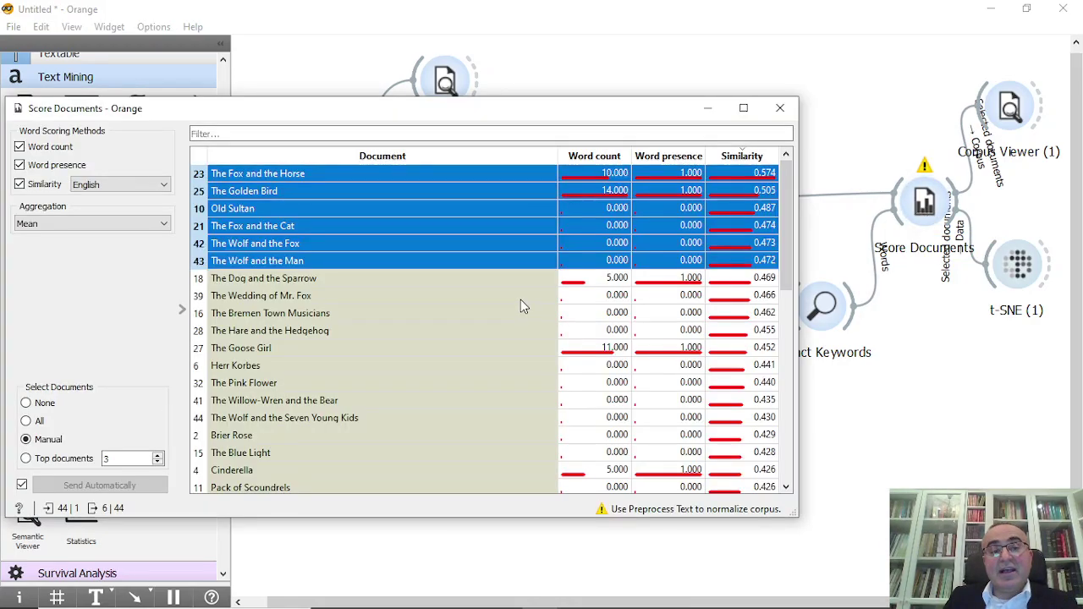
{"action": "key", "text": "ctrl+w"}
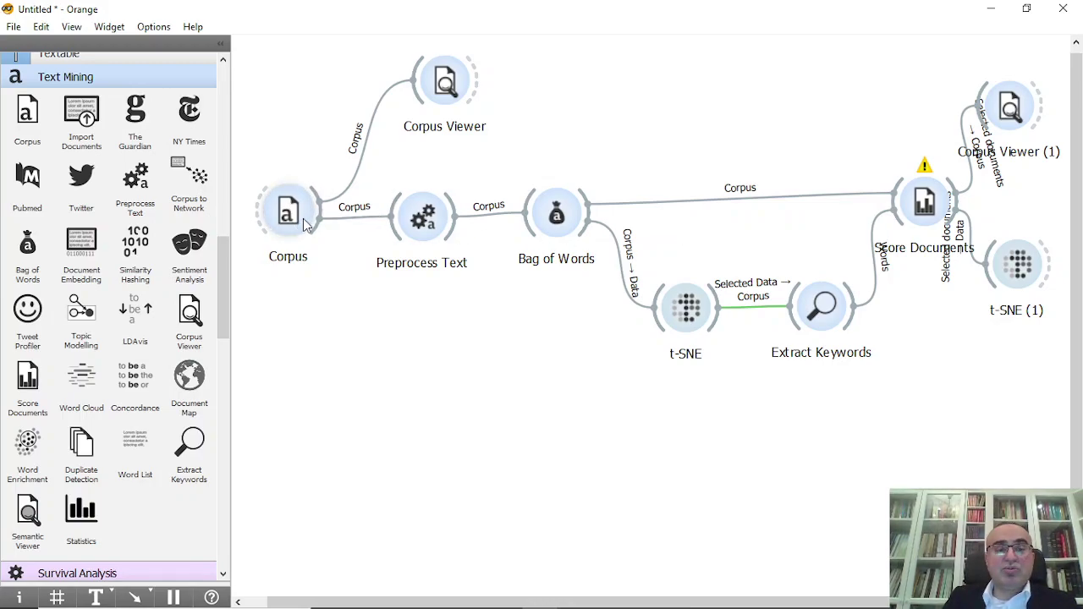
- Bring PowerPoint forward and show slide 3, 'End of the lesson – Thank You'
{"action": "mouse_move", "coordinate": [296, 224]}
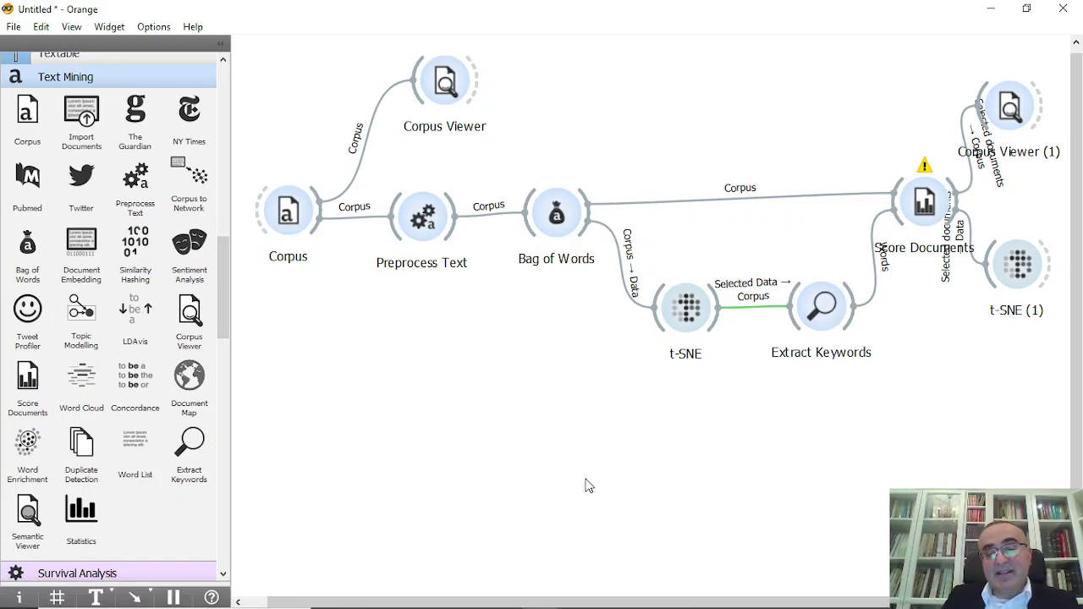
{"action": "mouse_move", "coordinate": [687, 603]}
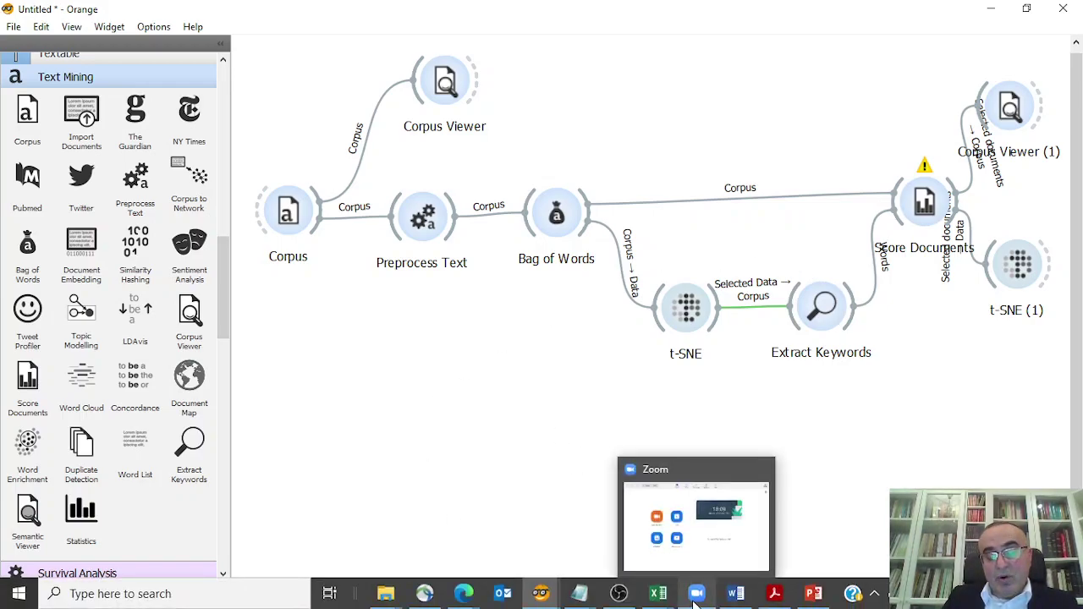
{"action": "left_click", "coordinate": [813, 593]}
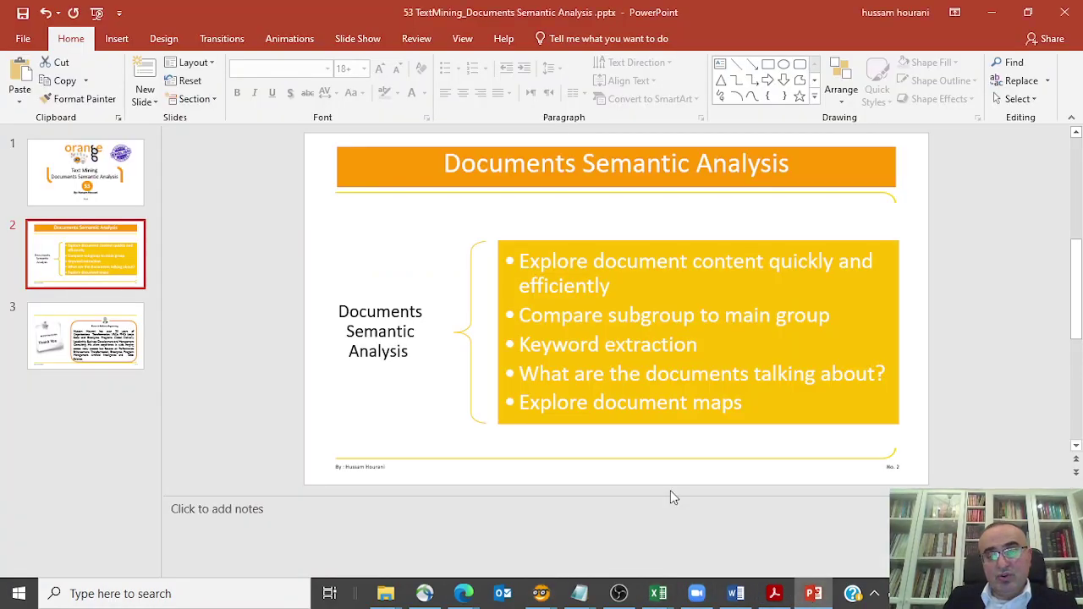
{"action": "left_click", "coordinate": [116, 345]}
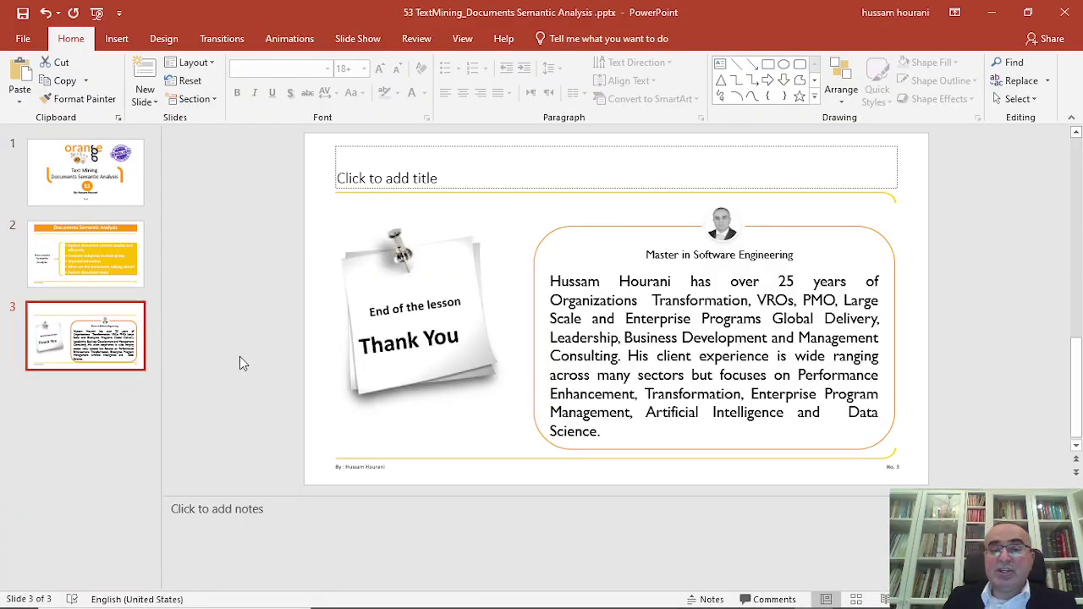